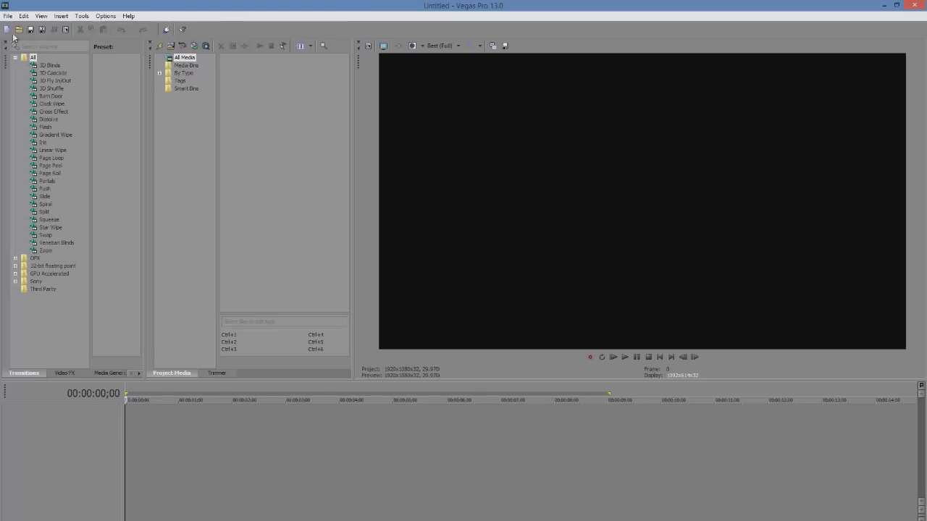
- Import the waterfall beach sunset video into the project media through File > Import > Media
{"action": "left_click", "coordinate": [8, 16]}
{"action": "mouse_move", "coordinate": [115, 114]}
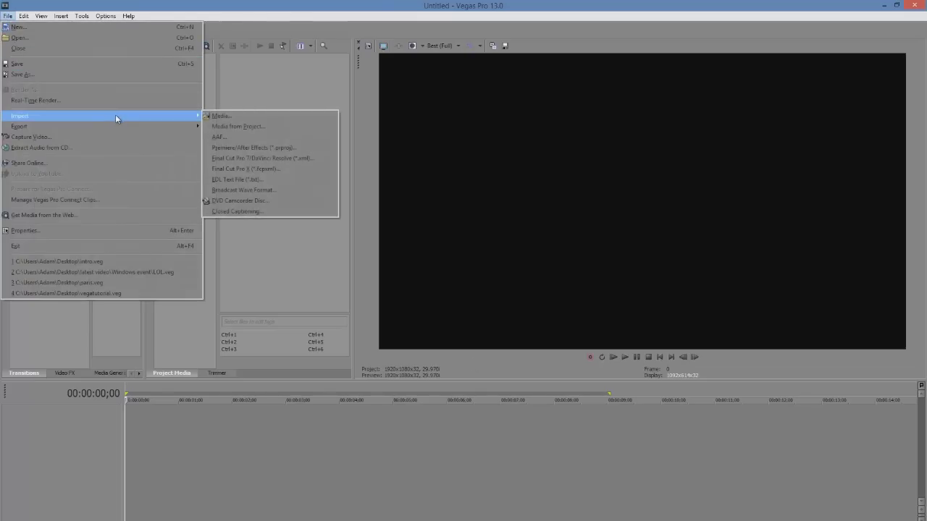
{"action": "left_click", "coordinate": [237, 115]}
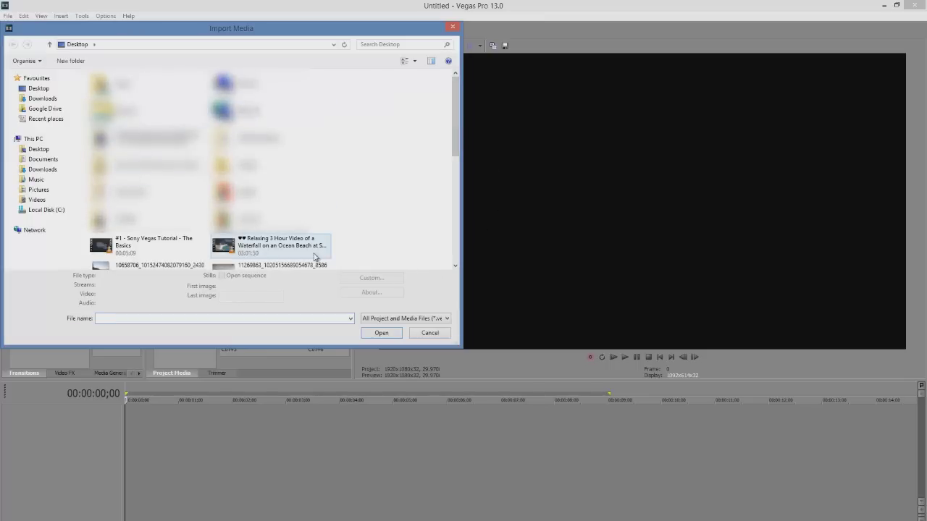
{"action": "left_click", "coordinate": [315, 256]}
{"action": "left_click", "coordinate": [398, 343]}
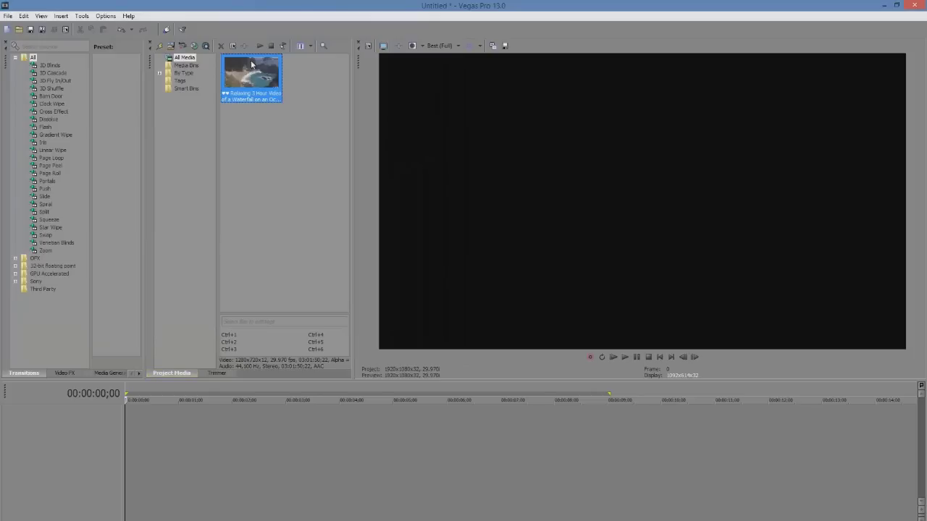
- Put the clip on the timeline with matched 1280x720 settings, add an empty video track above, and mute its audio
{"action": "left_click_drag", "start_coordinate": [252, 73], "coordinate": [123, 426]}
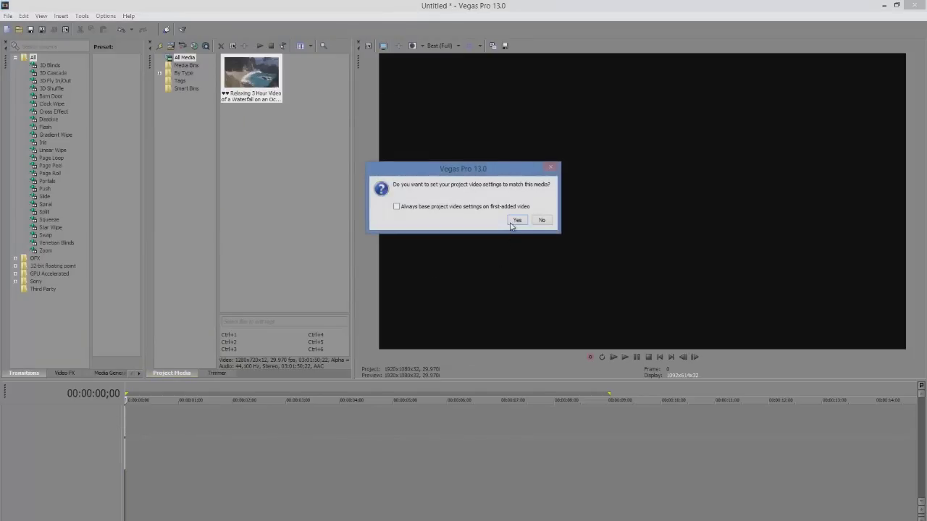
{"action": "left_click", "coordinate": [517, 220]}
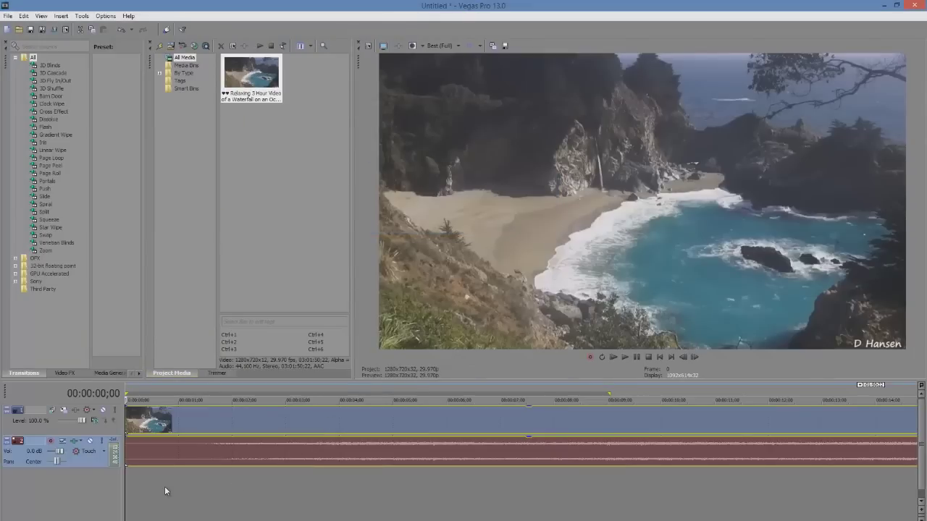
{"action": "left_click", "coordinate": [149, 472]}
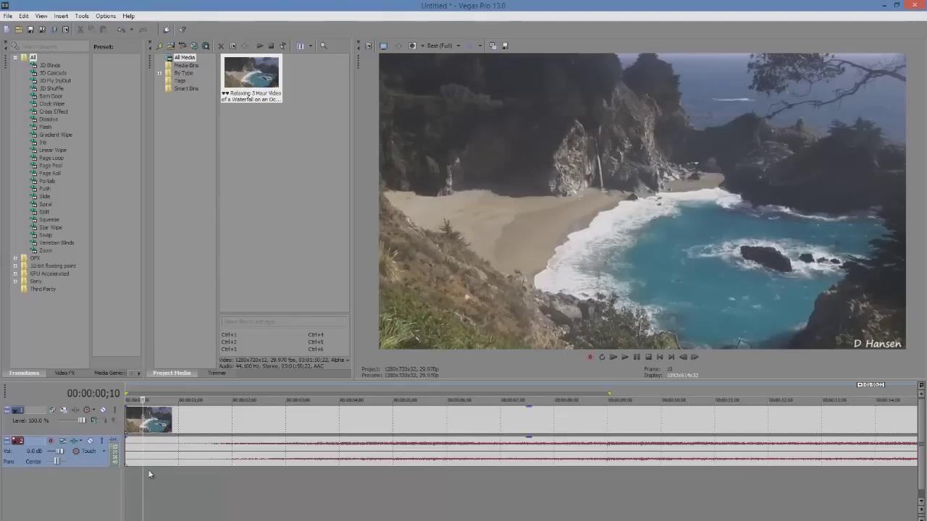
{"action": "right_click", "coordinate": [92, 431]}
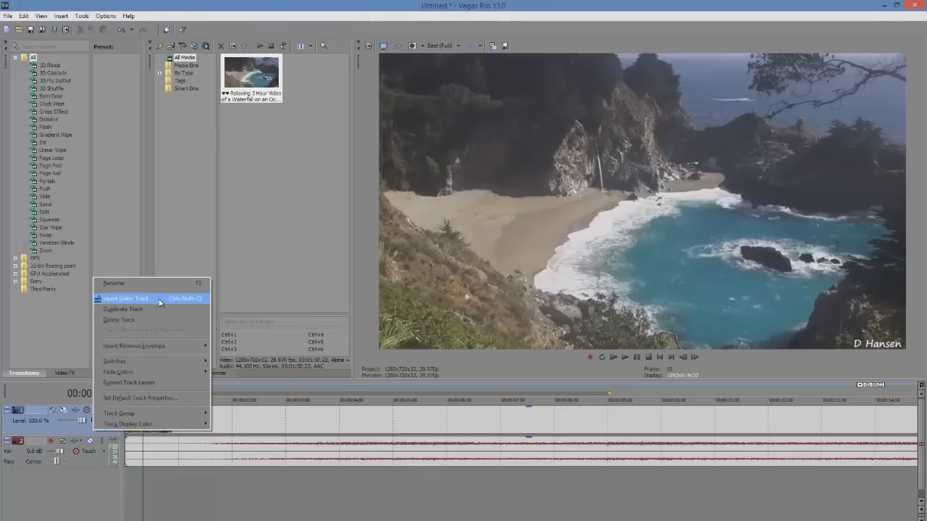
{"action": "left_click", "coordinate": [160, 300]}
{"action": "left_click", "coordinate": [124, 498]}
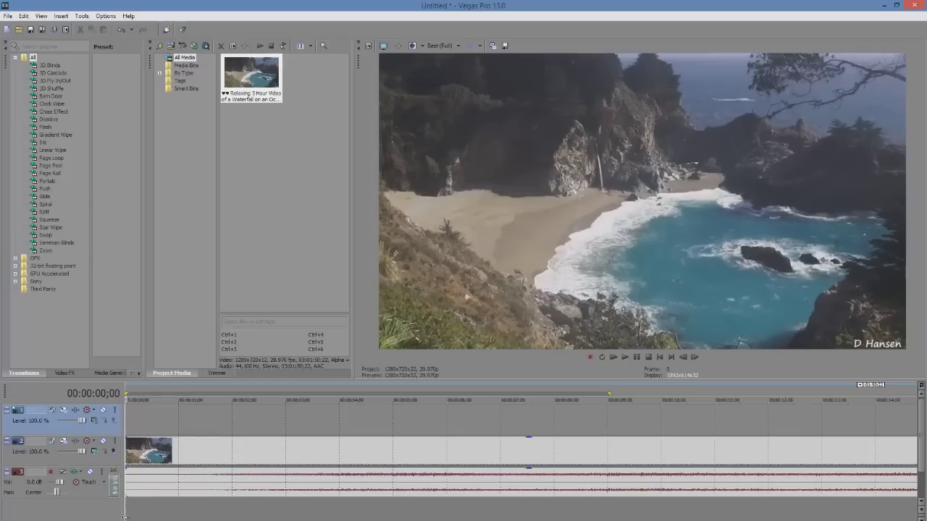
{"action": "left_click", "coordinate": [90, 471]}
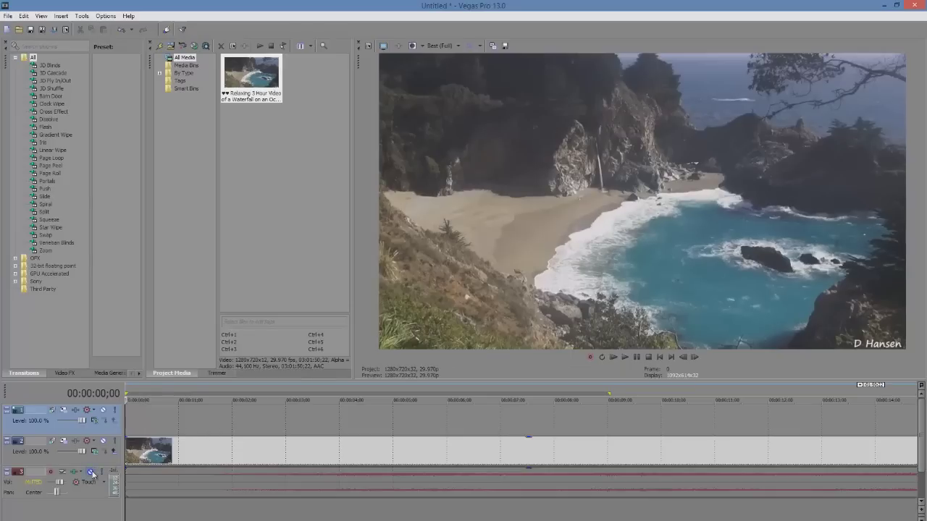
- Select the waterfall clip and move the playhead to the 00:00:05;21 cut point
{"action": "left_click", "coordinate": [158, 450]}
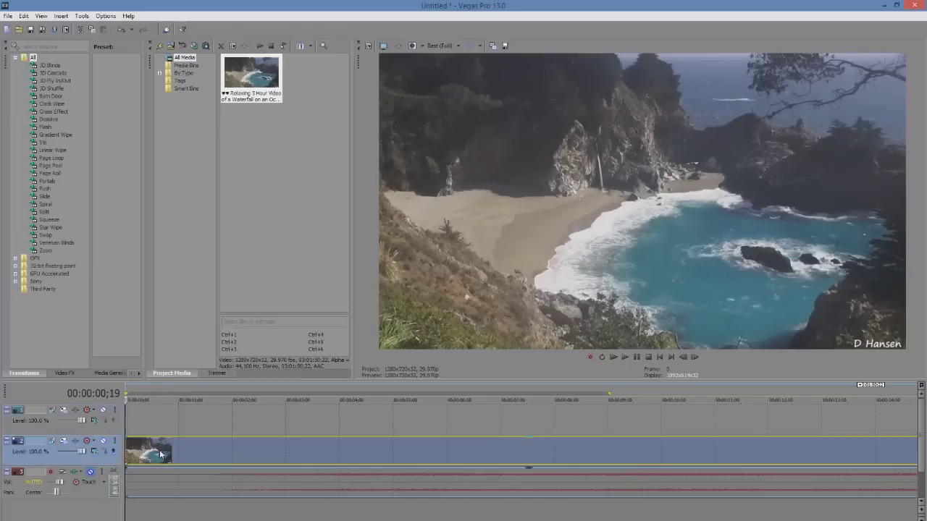
{"action": "left_click", "coordinate": [196, 447]}
{"action": "left_click", "coordinate": [240, 453]}
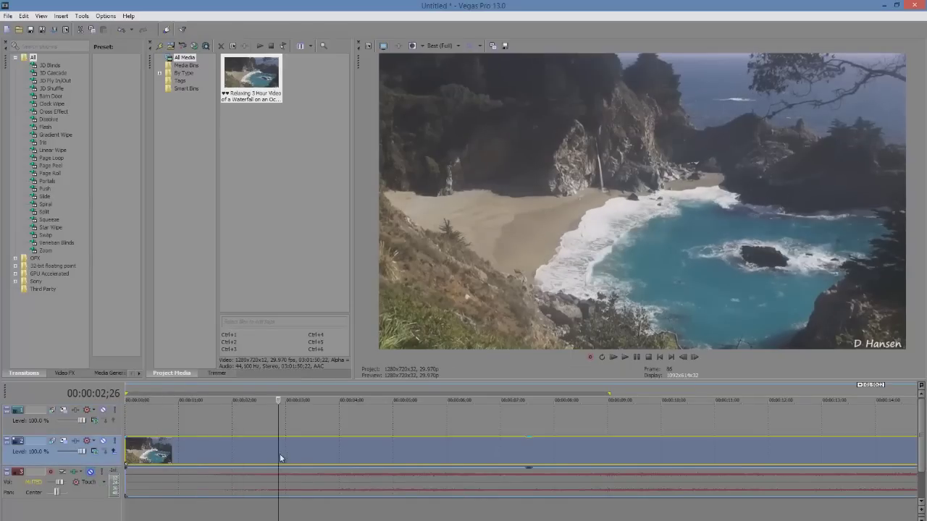
{"action": "left_click", "coordinate": [280, 453]}
{"action": "left_click", "coordinate": [345, 448]}
{"action": "left_click", "coordinate": [430, 451]}
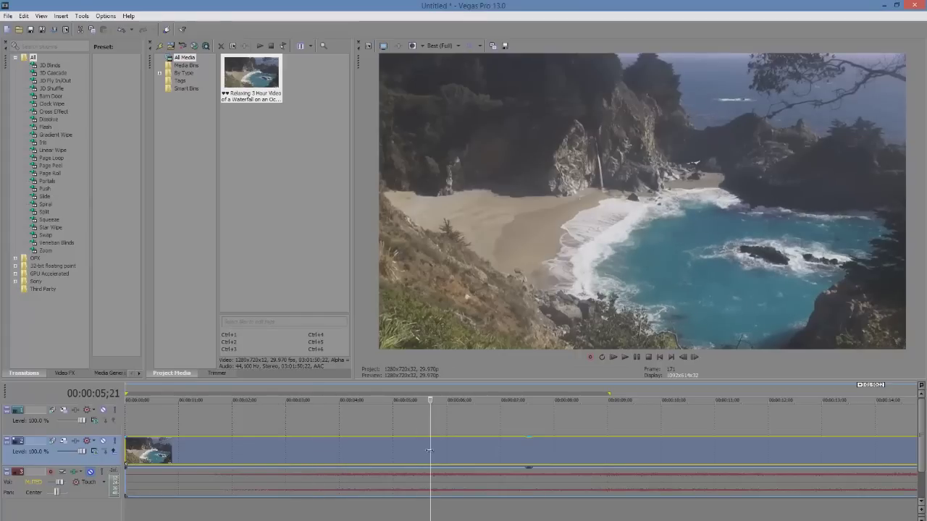
- Split the waterfall clip at 00:00:05;21 and again at 00:00:07;05
{"action": "key", "text": "s"}
{"action": "scroll", "coordinate": [449, 447], "scroll_direction": "up", "scroll_amount": 2}
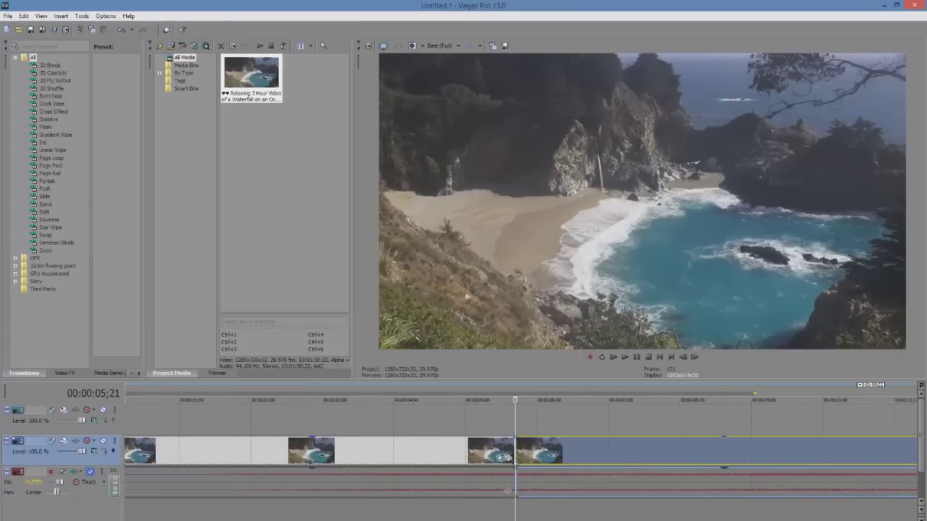
{"action": "key", "text": "space"}
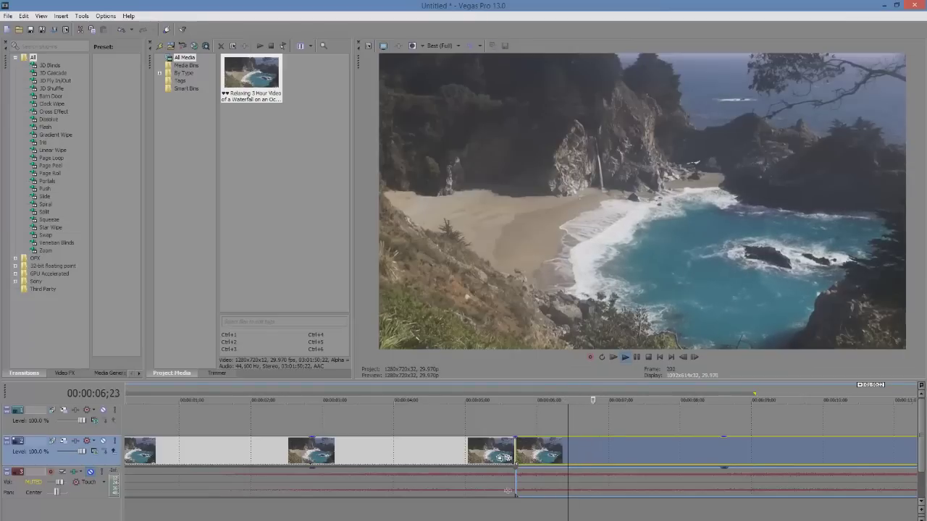
{"action": "key", "text": "s"}
- Delete the pieces before and after the cut, and move the kept section to the timeline start
{"action": "left_click", "coordinate": [387, 445]}
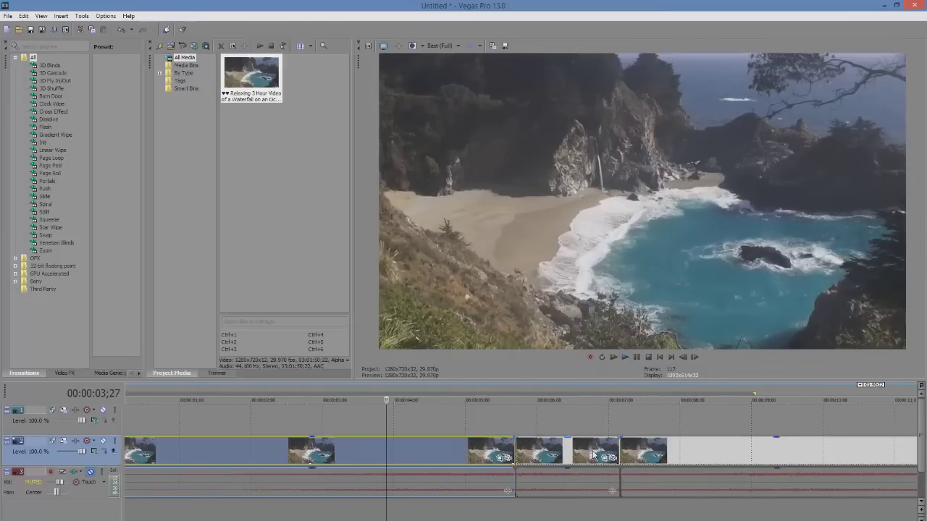
{"action": "left_click", "coordinate": [455, 457]}
{"action": "key", "text": "Delete"}
{"action": "left_click", "coordinate": [681, 451]}
{"action": "key", "text": "Delete"}
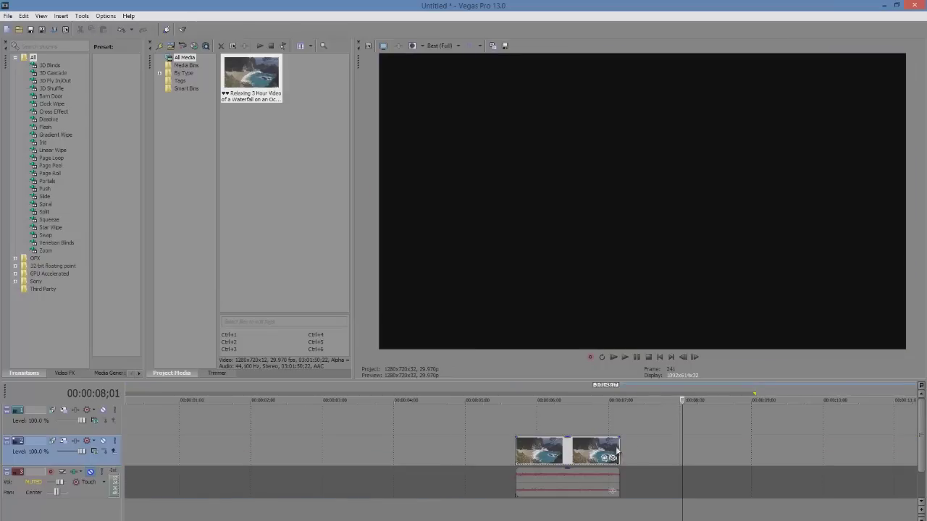
{"action": "left_click_drag", "start_coordinate": [560, 451], "coordinate": [99, 451]}
- Preview the shortened clip from the start, then replay it once
{"action": "left_click", "coordinate": [148, 518]}
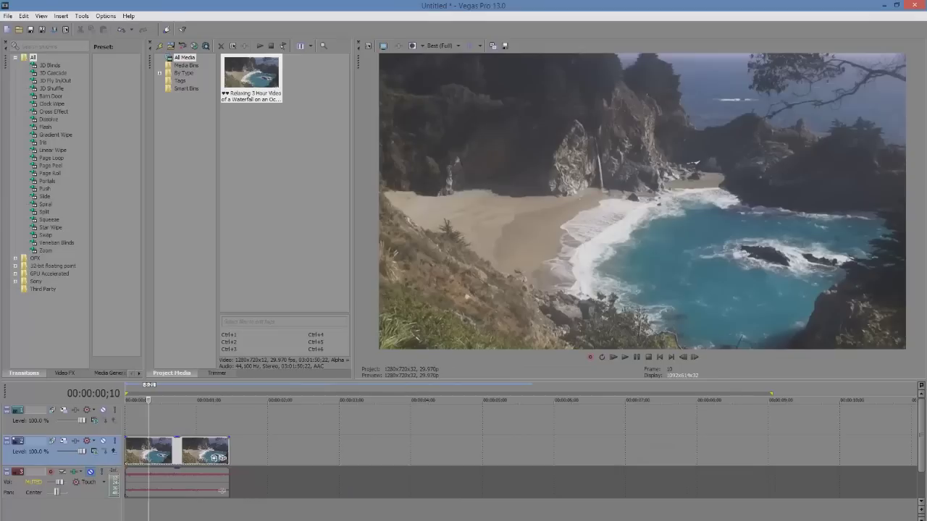
{"action": "key", "text": "space"}
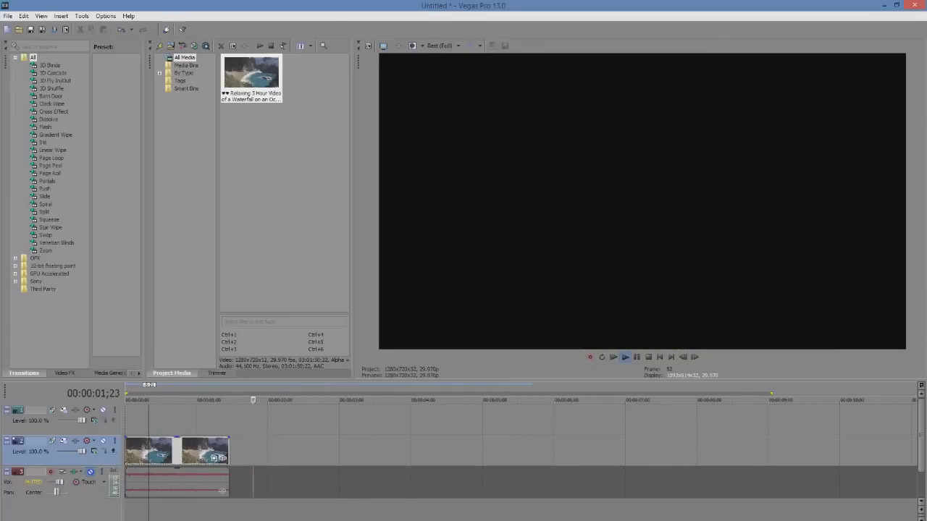
{"action": "key", "text": "Return"}
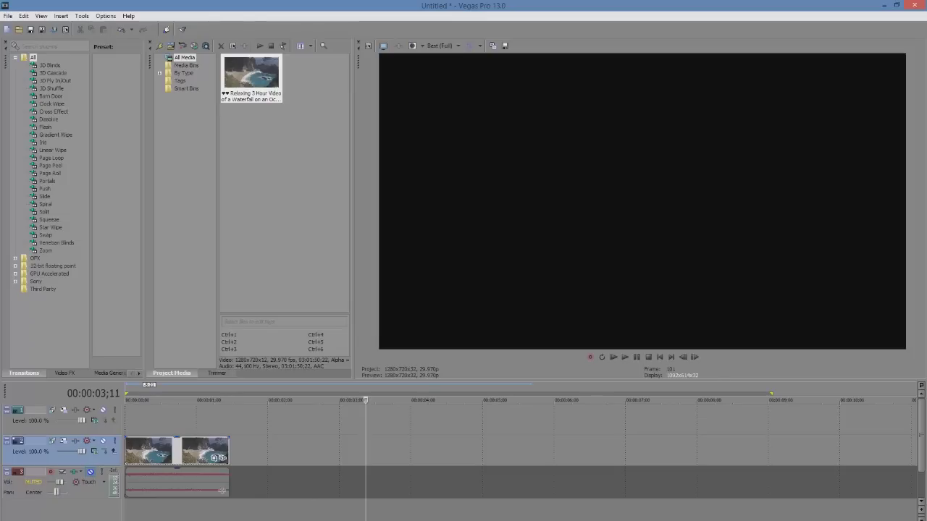
{"action": "key", "text": "Home"}
{"action": "key", "text": "space"}
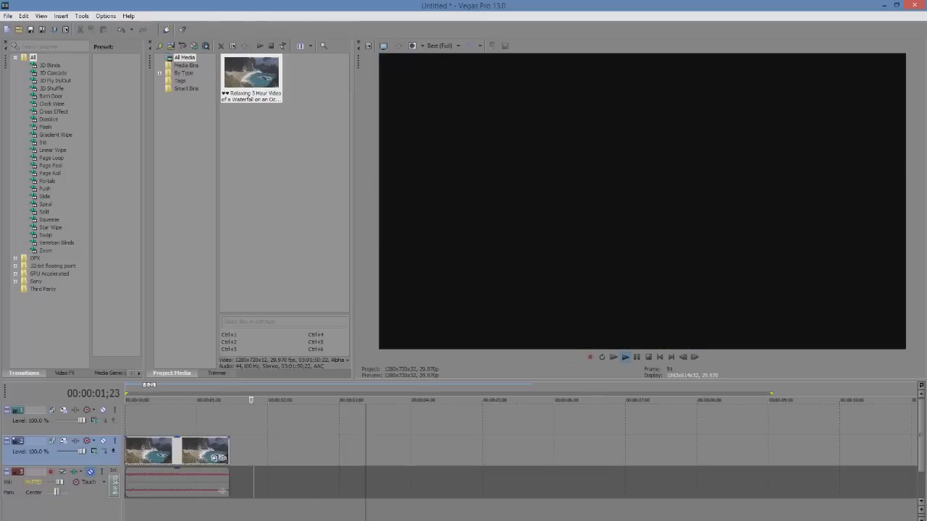
{"action": "key", "text": "Return"}
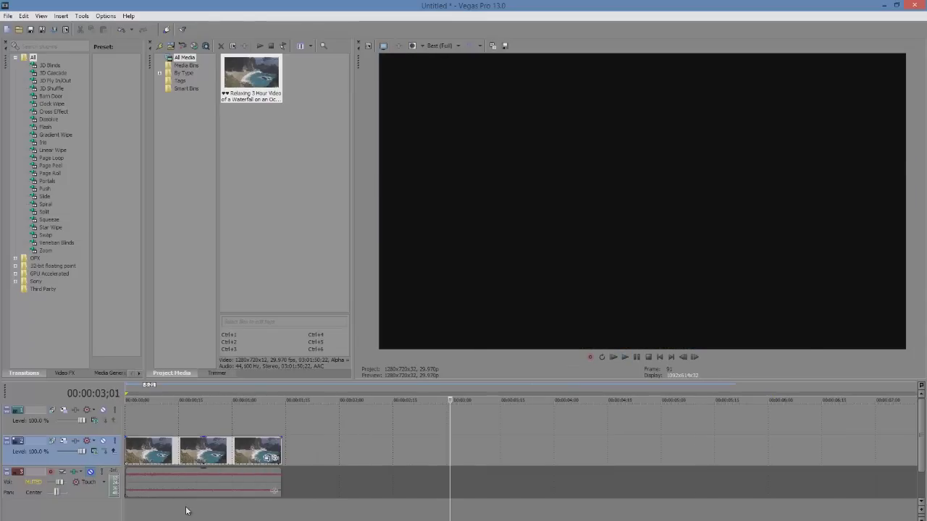
- Mark a narrow time selection around 00:00:00;18 on the timeline
{"action": "left_click", "coordinate": [185, 512]}
{"action": "scroll", "coordinate": [186, 507], "scroll_direction": "up", "scroll_amount": 4}
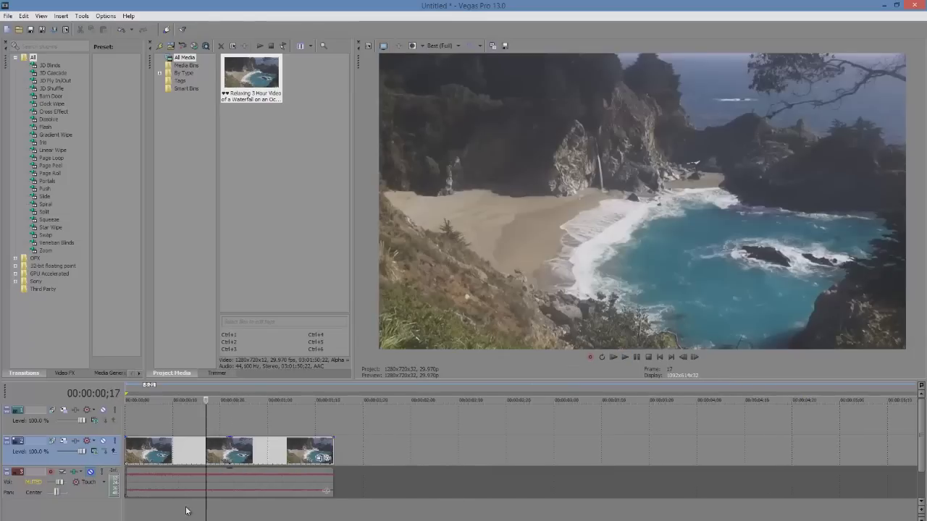
{"action": "left_click", "coordinate": [268, 505]}
{"action": "left_click", "coordinate": [295, 504]}
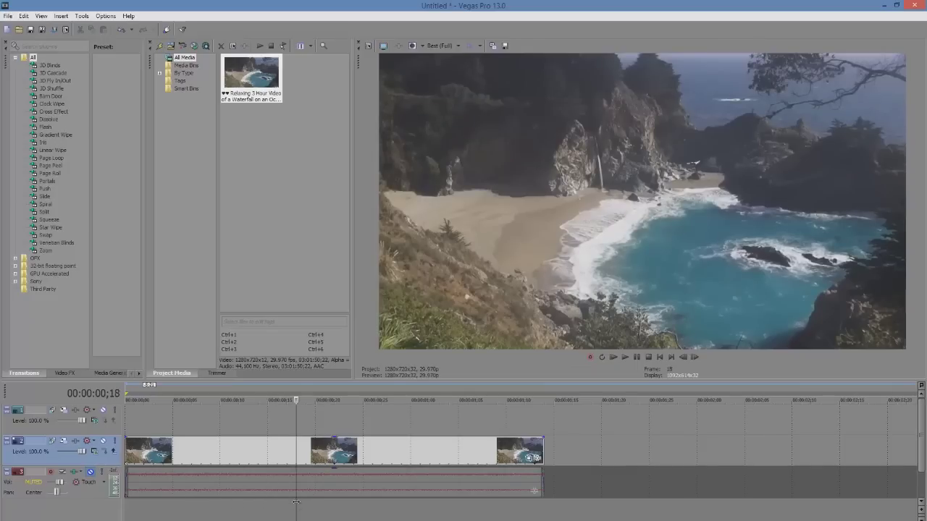
{"action": "left_click", "coordinate": [303, 503]}
{"action": "left_click_drag", "start_coordinate": [287, 507], "coordinate": [297, 504]}
{"action": "left_click", "coordinate": [292, 504]}
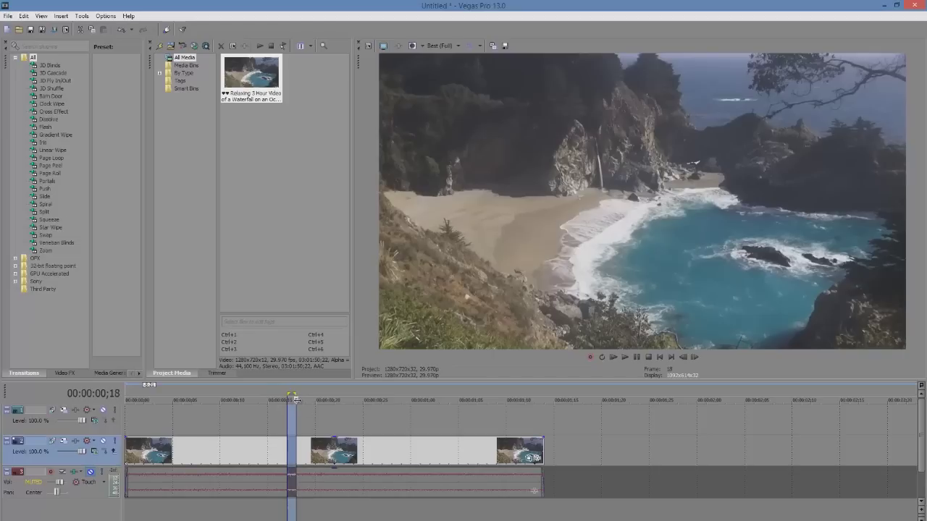
{"action": "left_click", "coordinate": [8, 15]}
- In Render As, choose the Image Sequence JPEG output format
{"action": "left_click", "coordinate": [53, 90]}
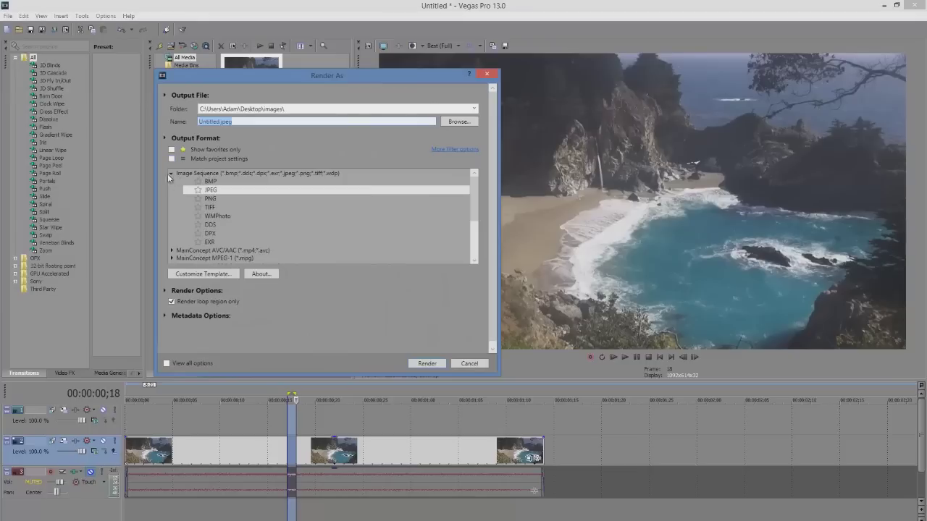
{"action": "left_click", "coordinate": [172, 174]}
{"action": "key", "text": "Down"}
{"action": "key", "text": "Down"}
{"action": "key", "text": "Down"}
{"action": "key", "text": "Down"}
{"action": "key", "text": "Down"}
{"action": "key", "text": "Down"}
{"action": "key", "text": "Down"}
{"action": "key", "text": "Down"}
{"action": "key", "text": "Down"}
{"action": "key", "text": "Down"}
{"action": "key", "text": "Down"}
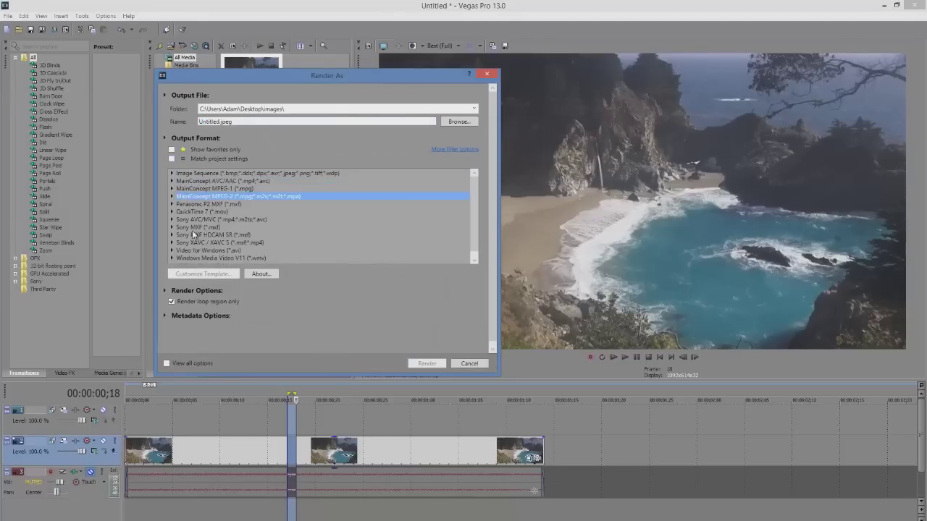
{"action": "left_click", "coordinate": [171, 174]}
{"action": "left_click", "coordinate": [171, 174]}
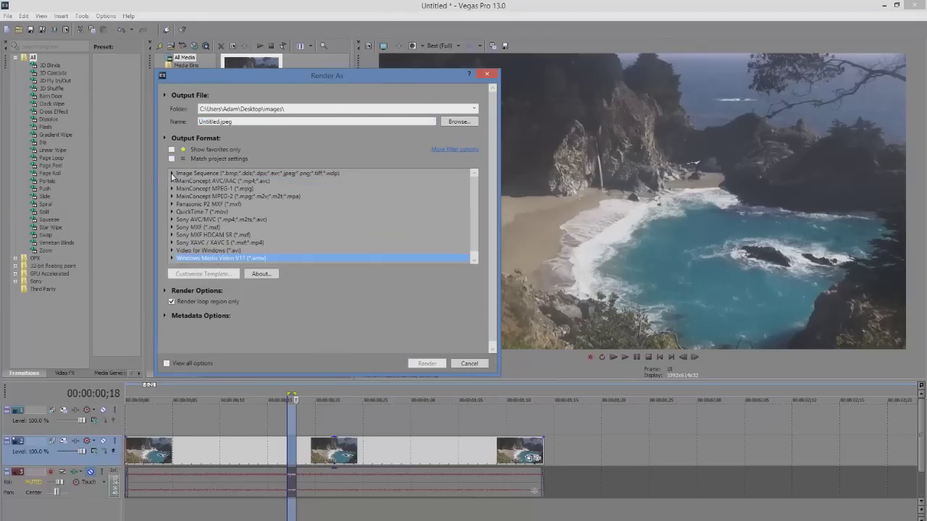
{"action": "left_click", "coordinate": [178, 174]}
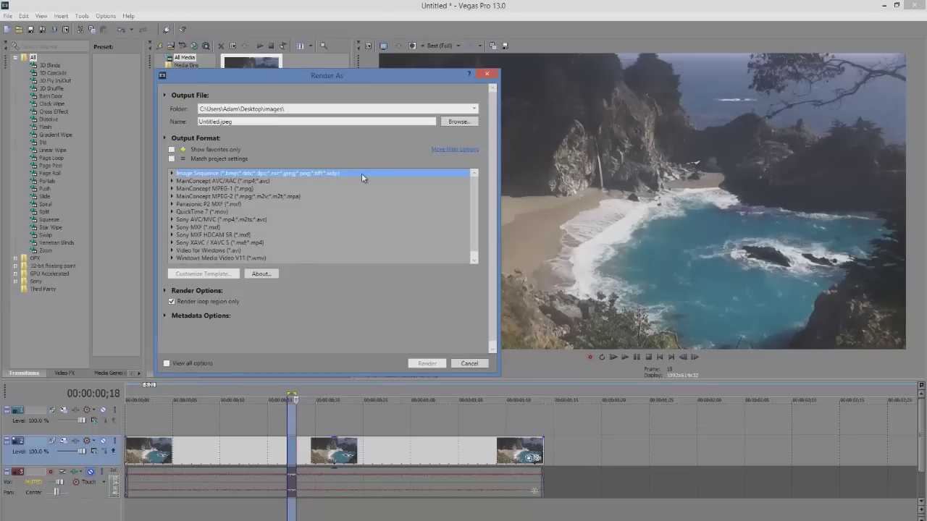
{"action": "left_click", "coordinate": [171, 175]}
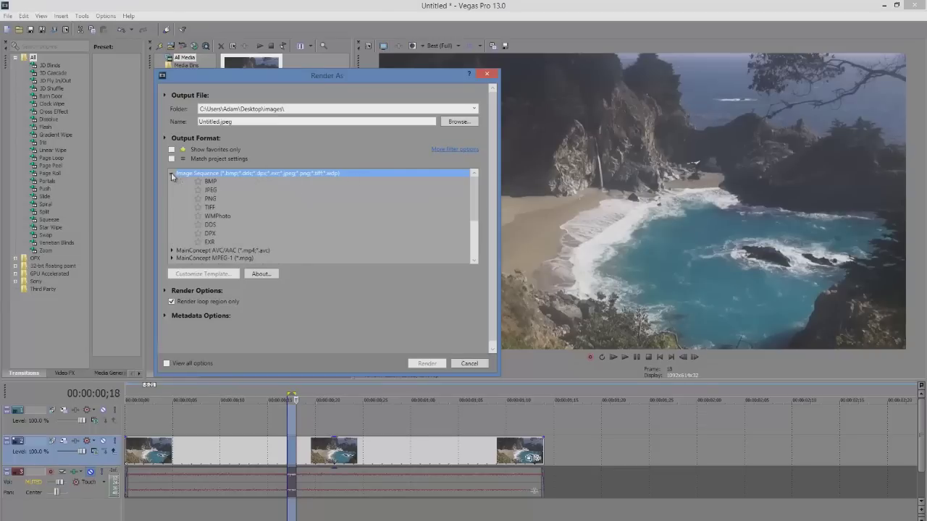
{"action": "left_click", "coordinate": [210, 192]}
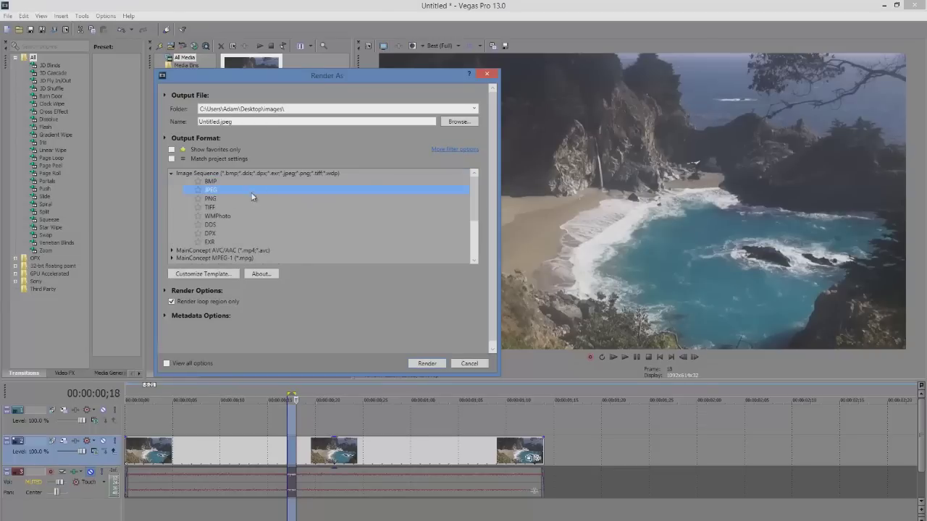
- Name the output test, render the JPEG frame, and open its output folder
{"action": "left_click", "coordinate": [221, 121]}
{"action": "double_click", "coordinate": [217, 121]}
{"action": "left_click", "coordinate": [200, 122]}
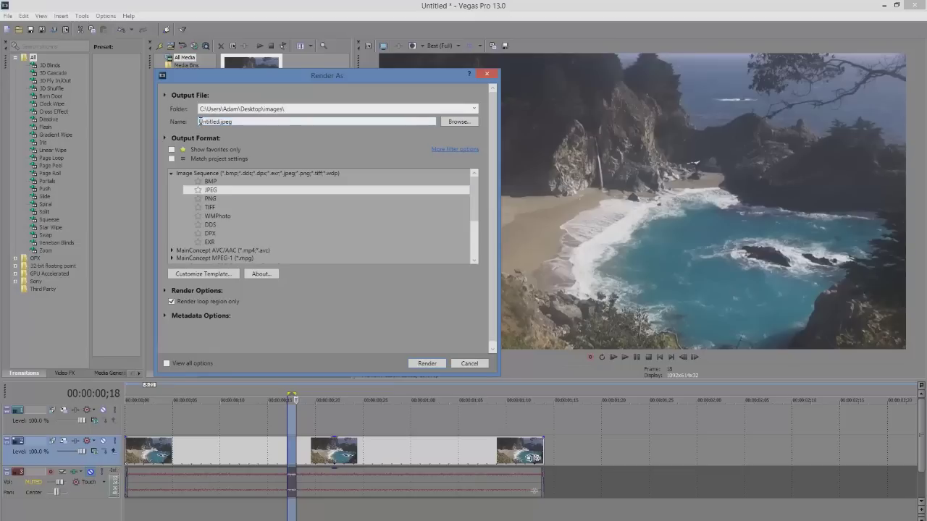
{"action": "key", "text": "Delete"}
{"action": "key", "text": "Delete"}
{"action": "key", "text": "Delete"}
{"action": "key", "text": "Delete"}
{"action": "key", "text": "Delete"}
{"action": "key", "text": "Delete"}
{"action": "type", "text": "te"}
{"action": "left_click", "coordinate": [427, 364]}
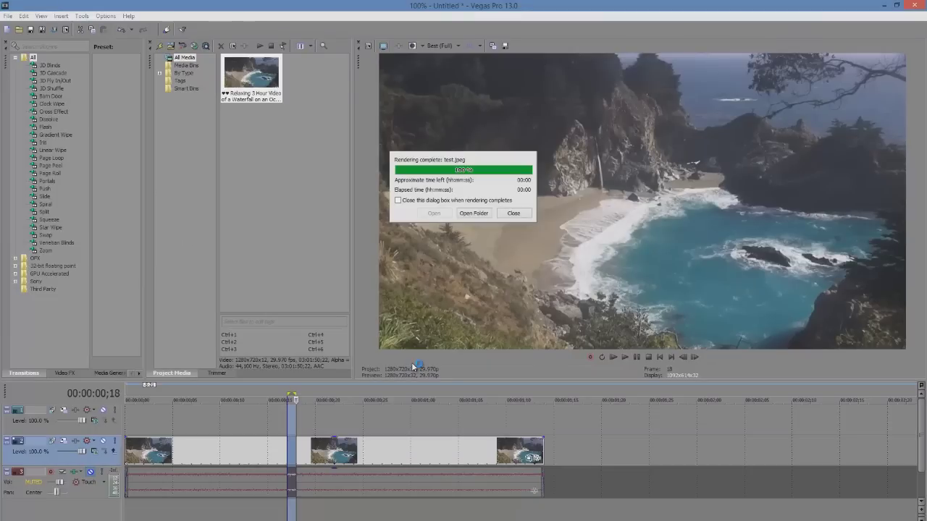
{"action": "left_click", "coordinate": [473, 213]}
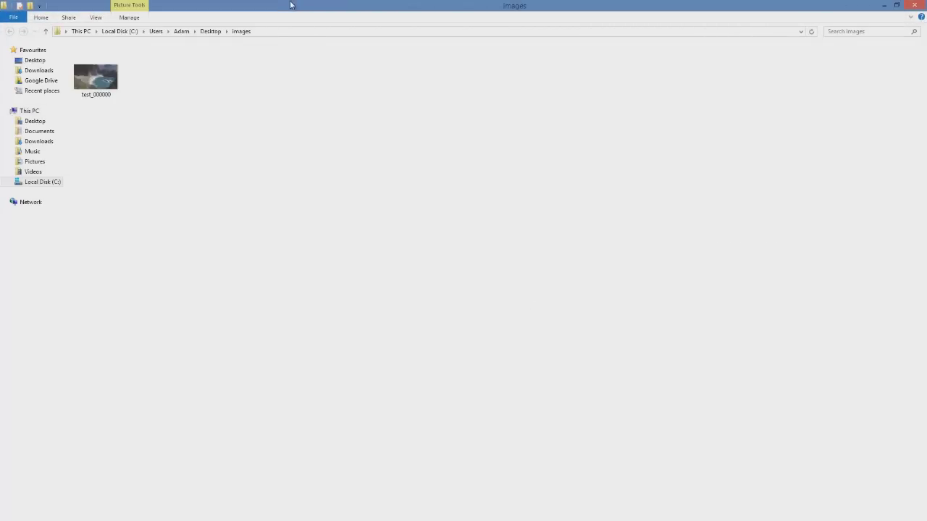
- Drag the rendered test_000000 image from the images folder into Vegas' Project Media
{"action": "left_click_drag", "start_coordinate": [295, 10], "coordinate": [612, 128]}
{"action": "left_click", "coordinate": [487, 197]}
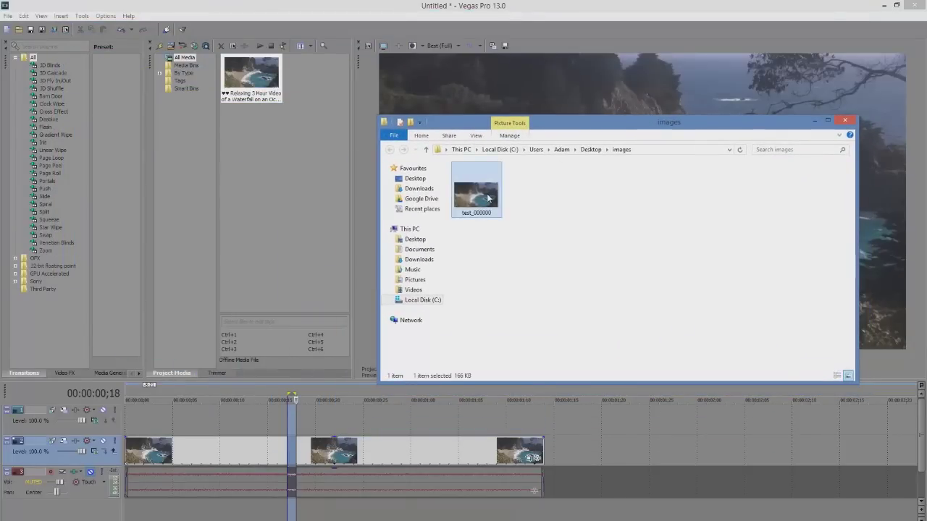
{"action": "left_click_drag", "start_coordinate": [478, 203], "coordinate": [302, 186]}
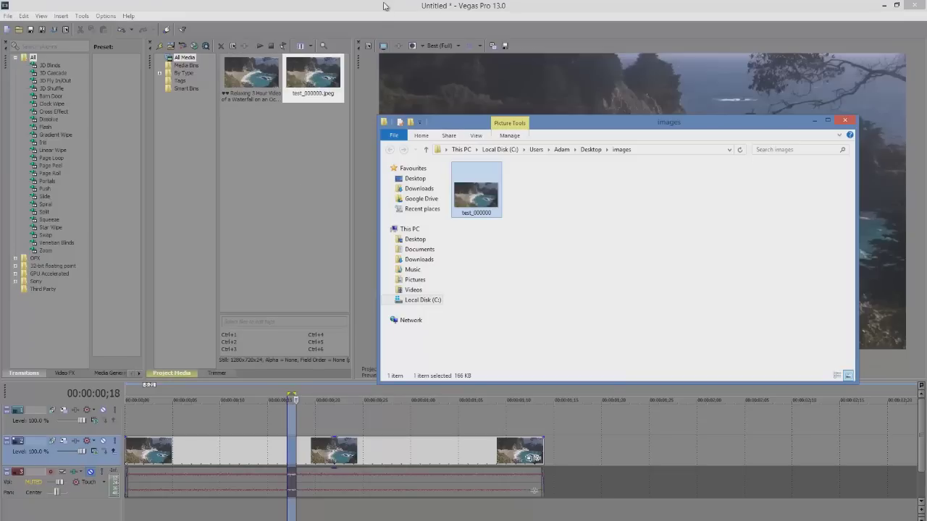
{"action": "left_click", "coordinate": [336, 213]}
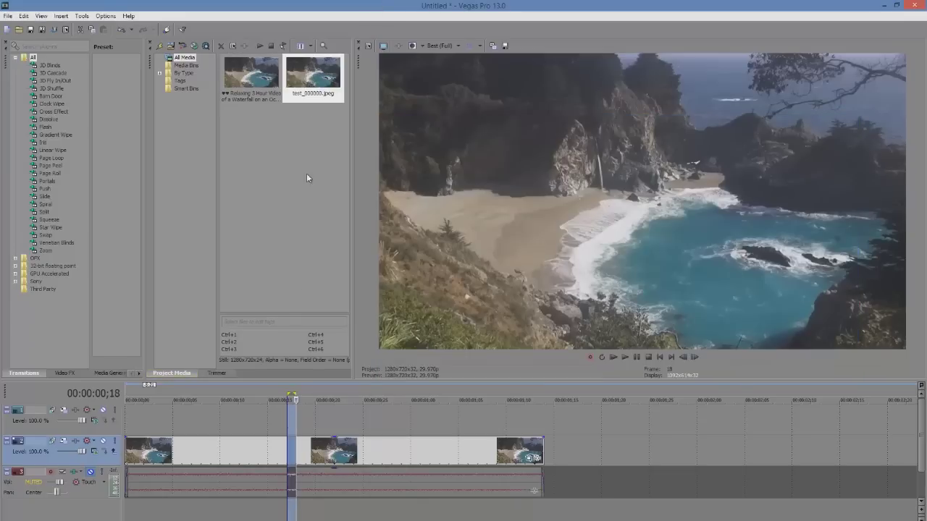
- Place the test_000000.jpeg still on the top video track at the timeline start
{"action": "left_click", "coordinate": [268, 418]}
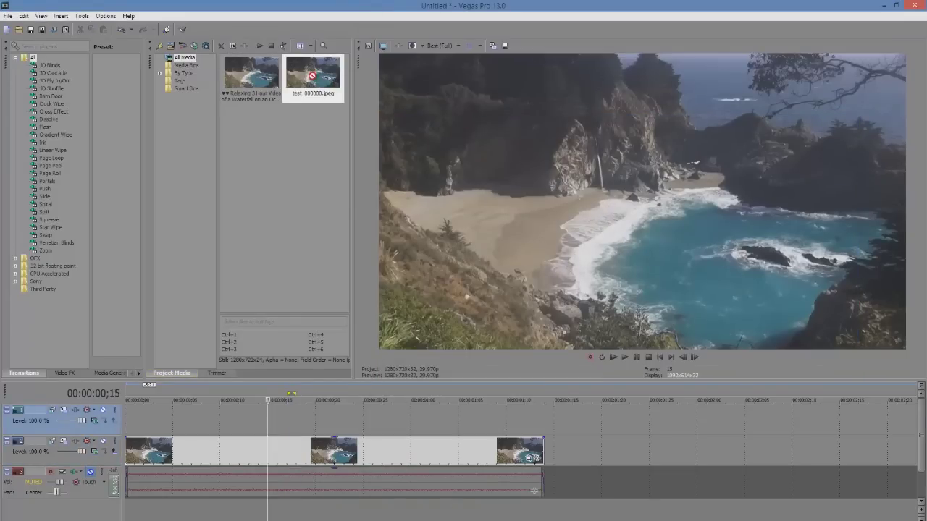
{"action": "left_click_drag", "start_coordinate": [313, 73], "coordinate": [194, 391]}
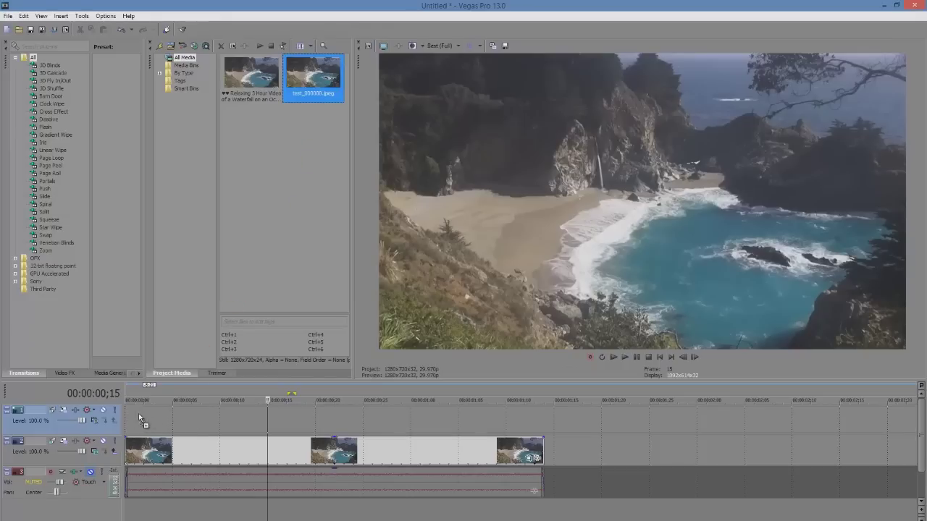
{"action": "mouse_move", "coordinate": [138, 414]}
{"action": "left_mouse_down"}
{"action": "mouse_move", "coordinate": [116, 411]}
{"action": "mouse_move", "coordinate": [139, 416]}
{"action": "left_mouse_up"}
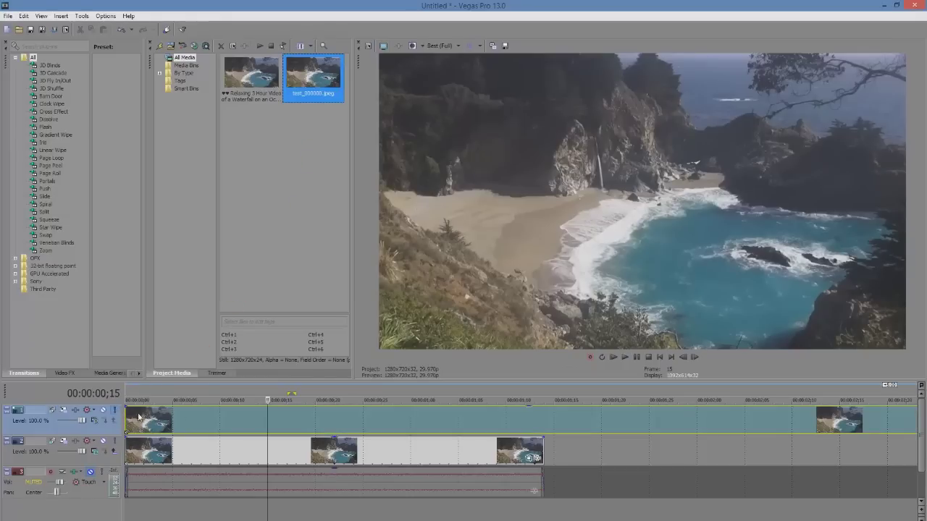
- Trim the still to end with the waterfall clip below and preview the edit
{"action": "scroll", "coordinate": [511, 451], "scroll_direction": "down", "scroll_amount": 4}
{"action": "left_click", "coordinate": [506, 454]}
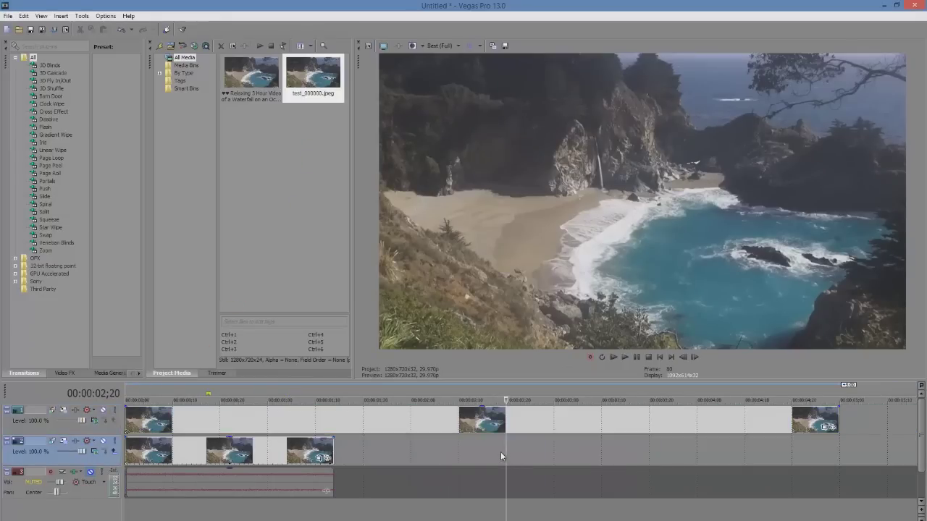
{"action": "left_click_drag", "start_coordinate": [838, 417], "coordinate": [333, 417]}
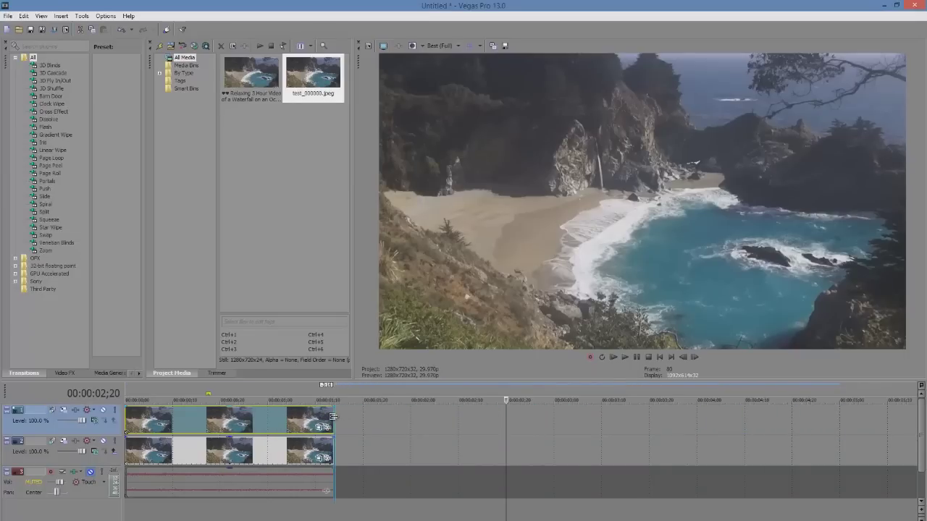
{"action": "key", "text": "Home"}
{"action": "key", "text": "space"}
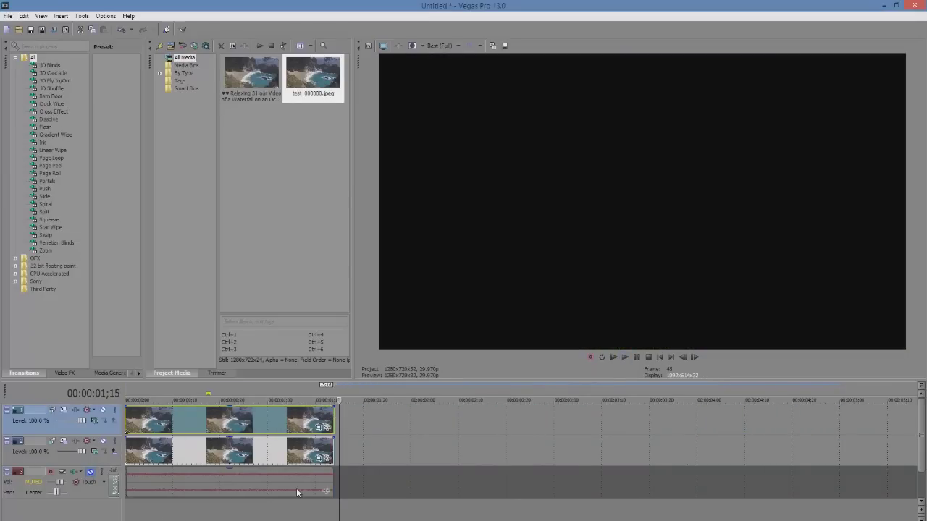
{"action": "left_click", "coordinate": [296, 510]}
{"action": "left_click", "coordinate": [377, 474]}
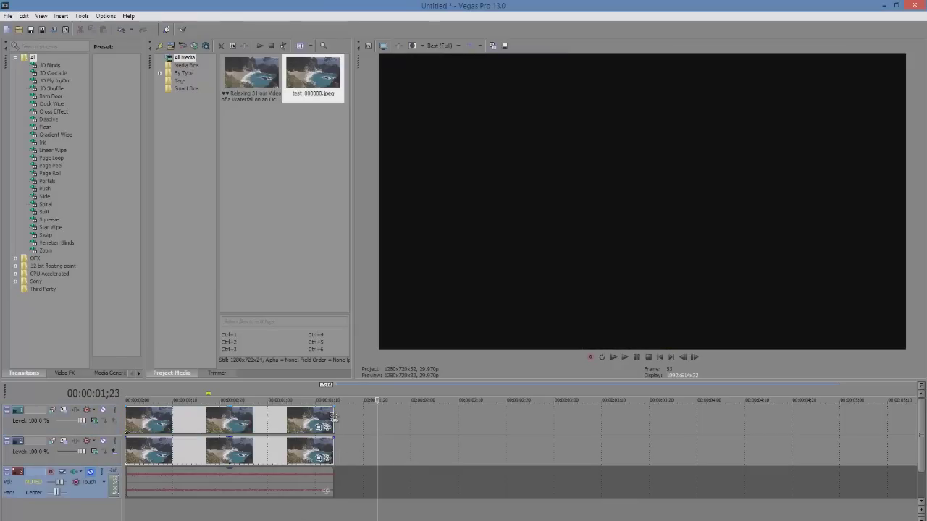
- Lengthen the still and the waterfall clip to the same end point, preview, and open the still's Pan/Crop
{"action": "left_click_drag", "start_coordinate": [333, 415], "coordinate": [663, 423]}
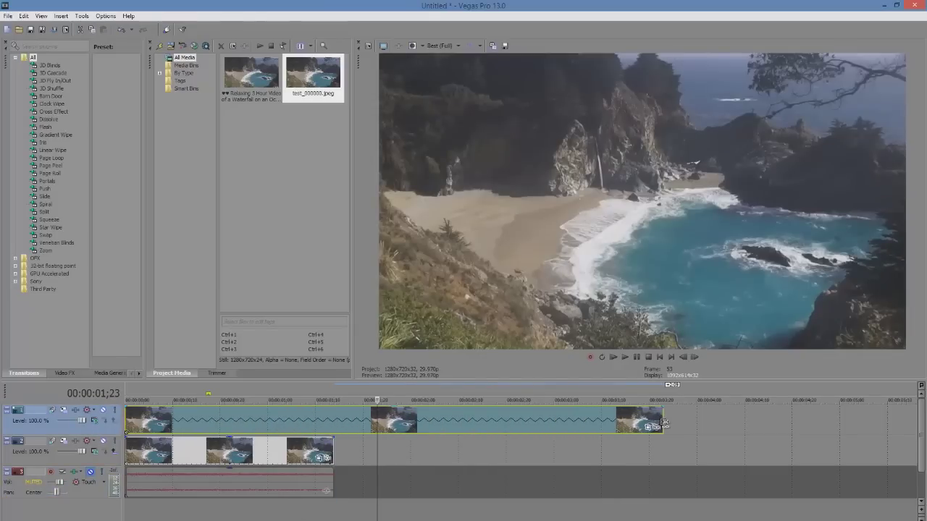
{"action": "left_click", "coordinate": [360, 458]}
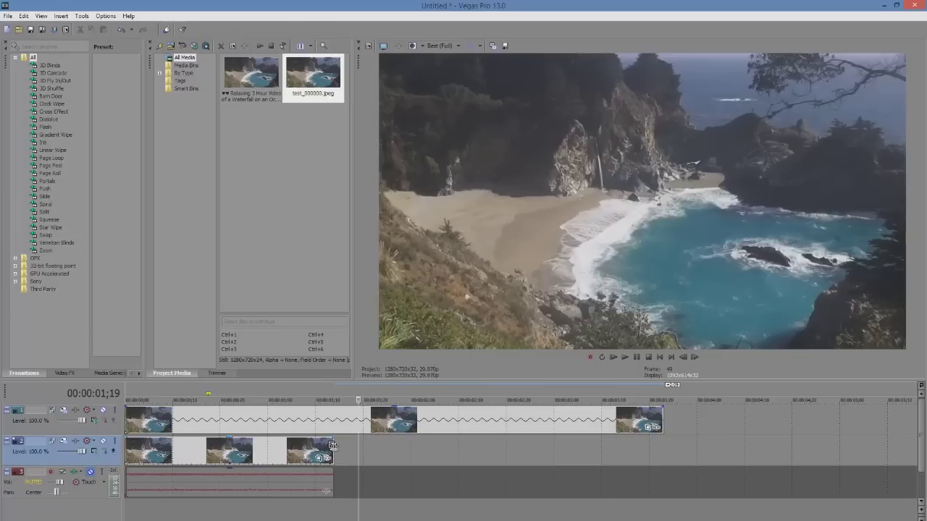
{"action": "left_click_drag", "start_coordinate": [333, 450], "coordinate": [663, 453]}
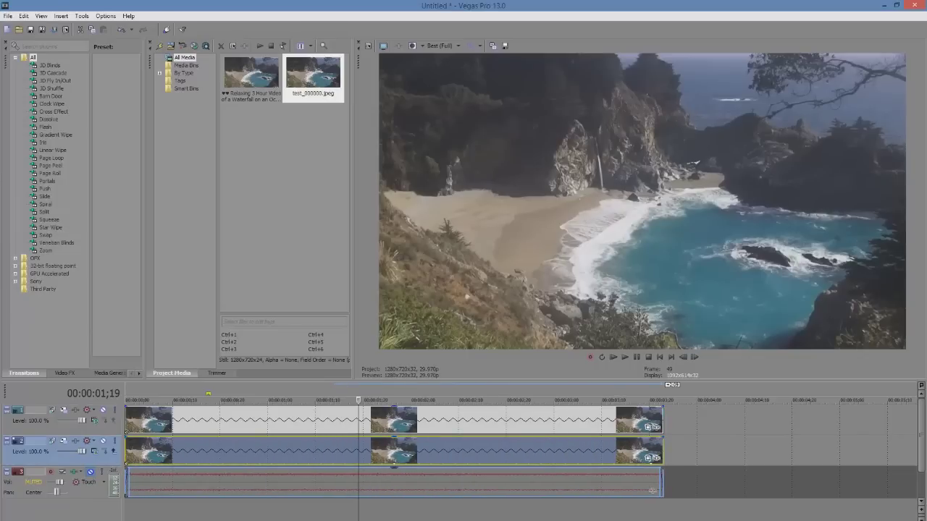
{"action": "key", "text": "space"}
{"action": "key", "text": "space"}
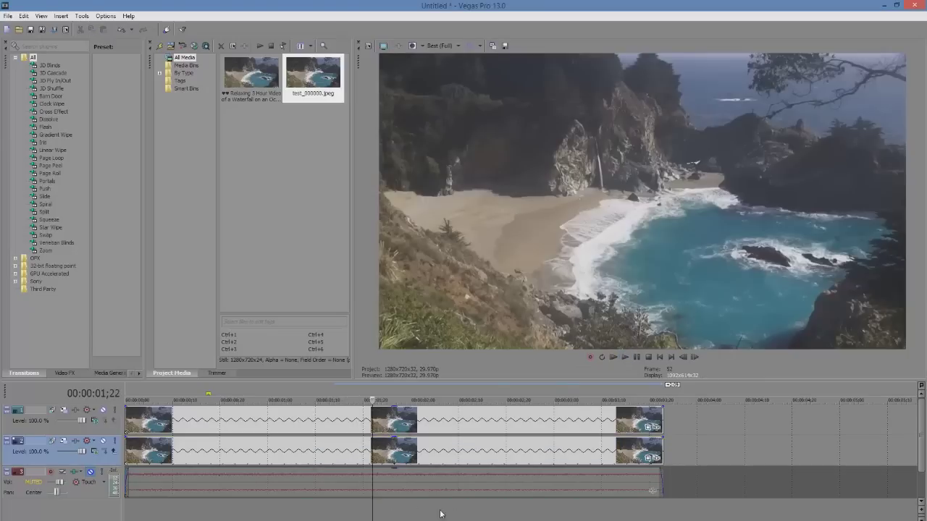
{"action": "left_click", "coordinate": [649, 429]}
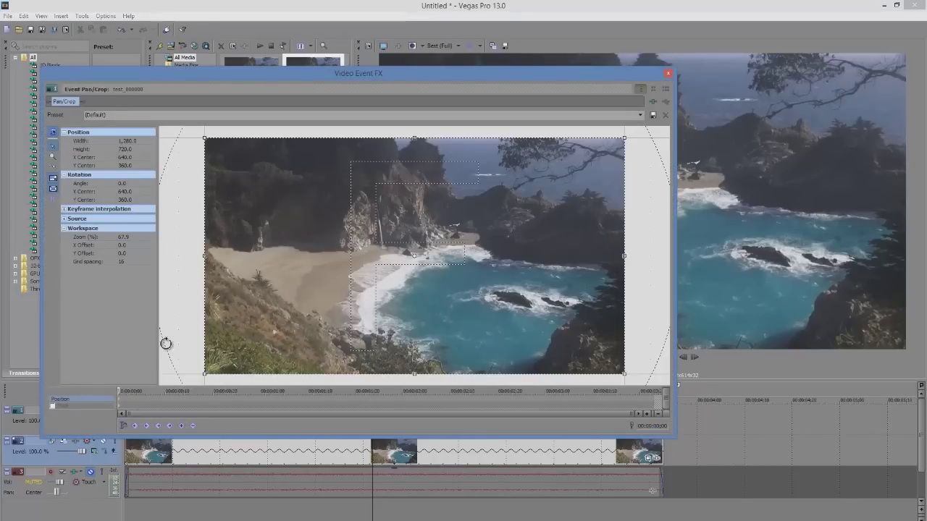
- Enable the Mask row for the still and pick the Anchor Creation Tool
{"action": "left_click", "coordinate": [53, 407]}
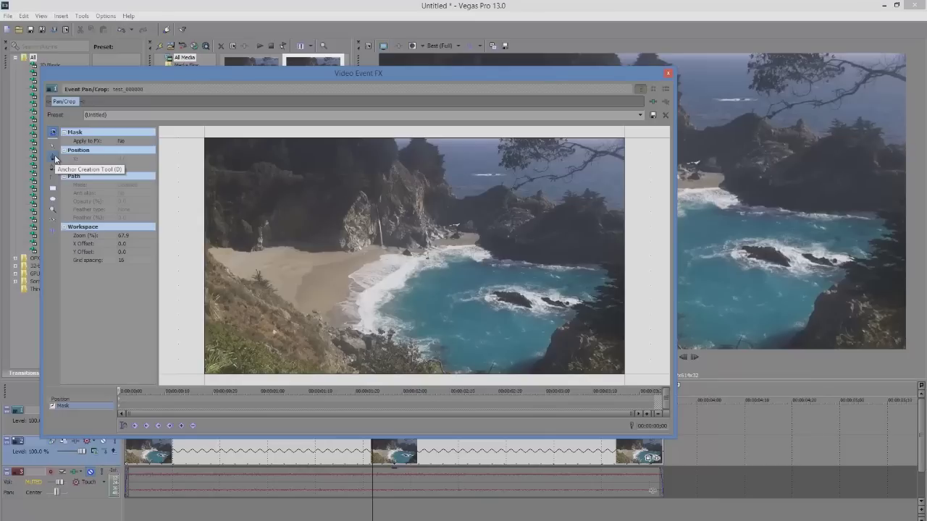
{"action": "left_click", "coordinate": [56, 158]}
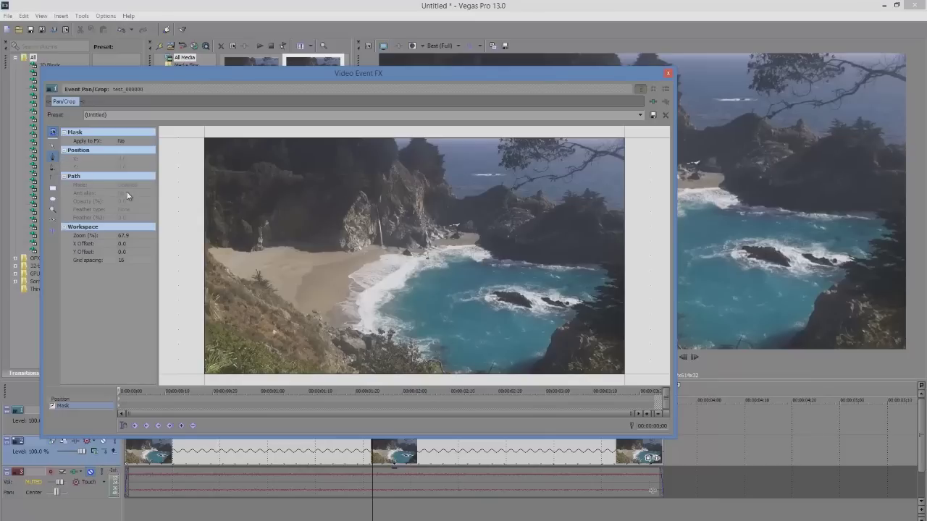
- Draw a closed seven-point mask path around the beach and cove, closing it on the first point
{"action": "left_click", "coordinate": [379, 382]}
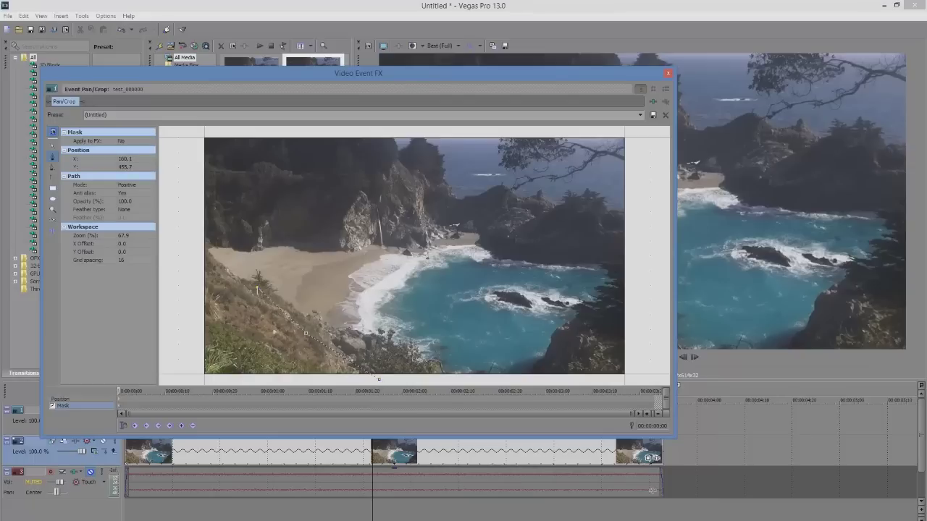
{"action": "left_click", "coordinate": [365, 243]}
{"action": "left_click", "coordinate": [558, 246]}
{"action": "left_click", "coordinate": [605, 247]}
{"action": "left_click", "coordinate": [639, 381]}
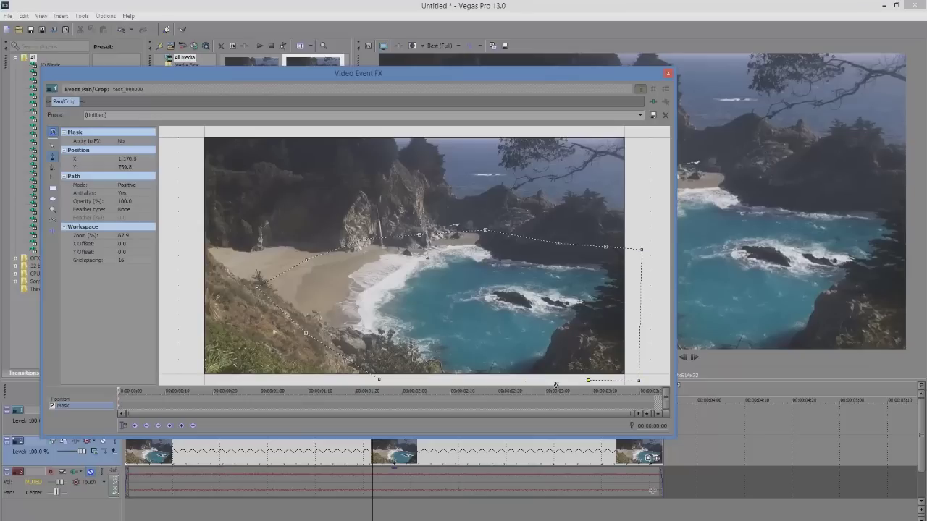
{"action": "left_click", "coordinate": [492, 380]}
{"action": "left_click", "coordinate": [433, 381]}
{"action": "left_click", "coordinate": [379, 380]}
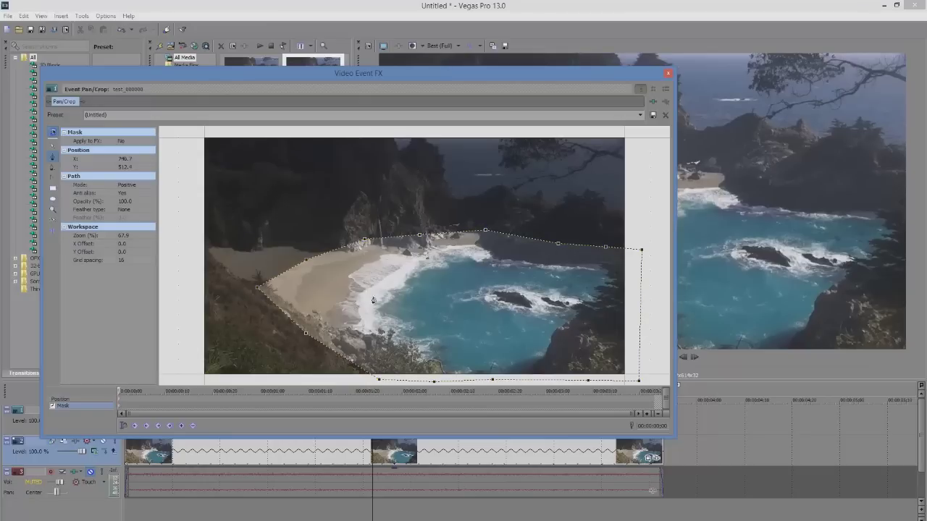
{"action": "left_click", "coordinate": [297, 266]}
{"action": "left_click", "coordinate": [150, 186]}
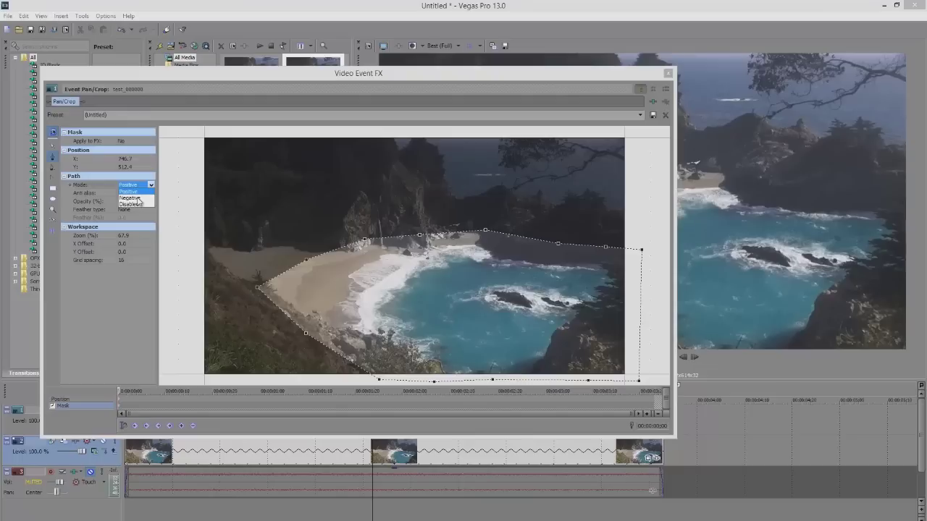
- Set the mask mode to Negative and close the Pan/Crop window
{"action": "left_click", "coordinate": [138, 198]}
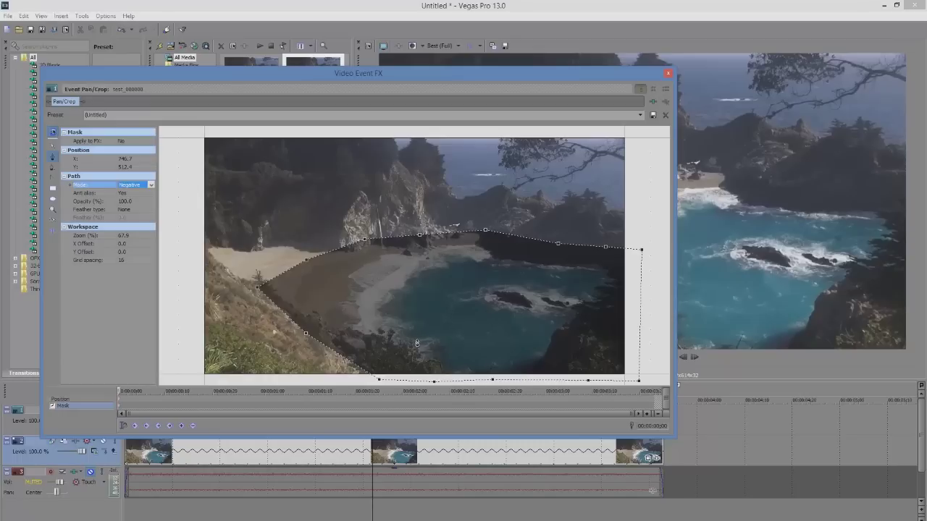
{"action": "left_click", "coordinate": [670, 74]}
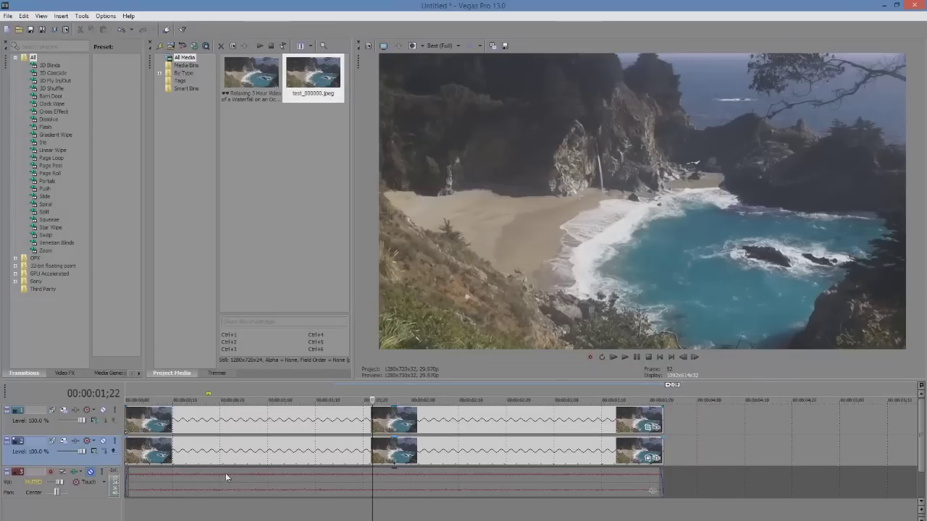
- Play the masked result from the start, then select a loop region from 00:00:00;00 to the events' end
{"action": "left_click", "coordinate": [127, 507]}
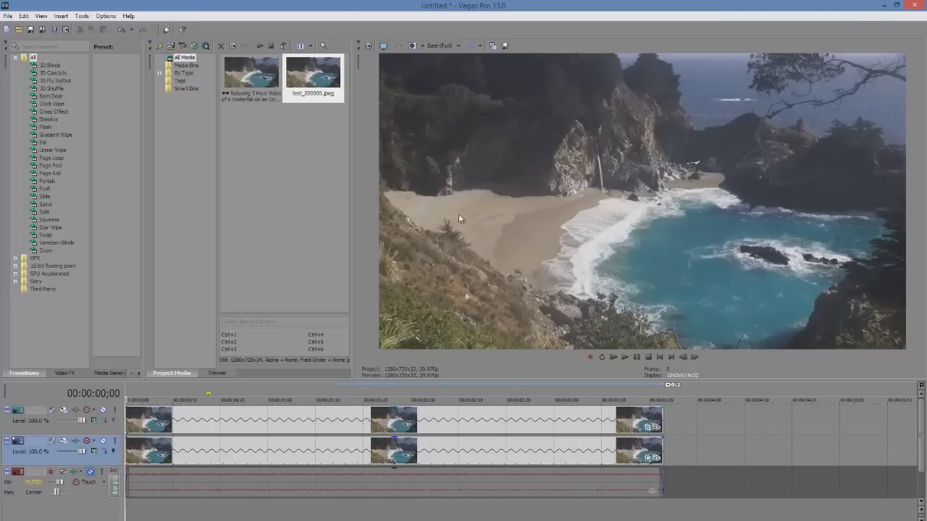
{"action": "left_click", "coordinate": [627, 358]}
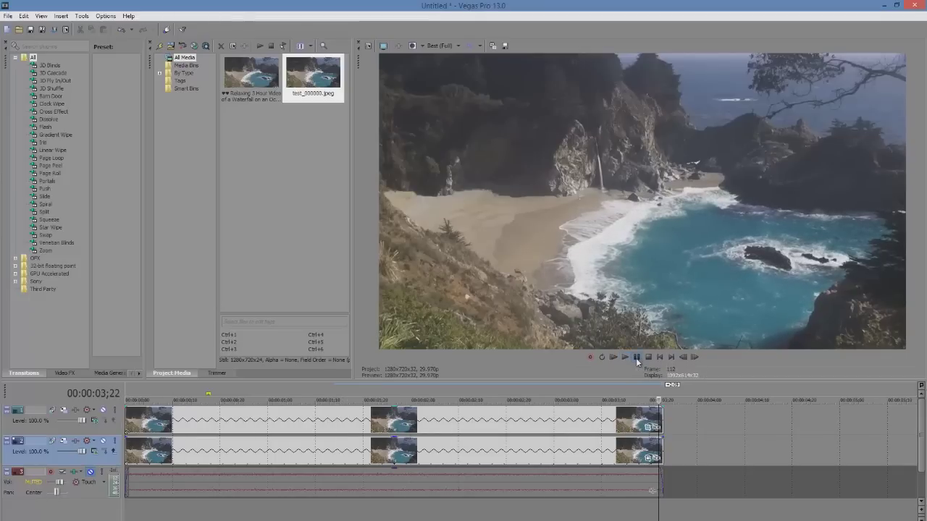
{"action": "left_click", "coordinate": [677, 508]}
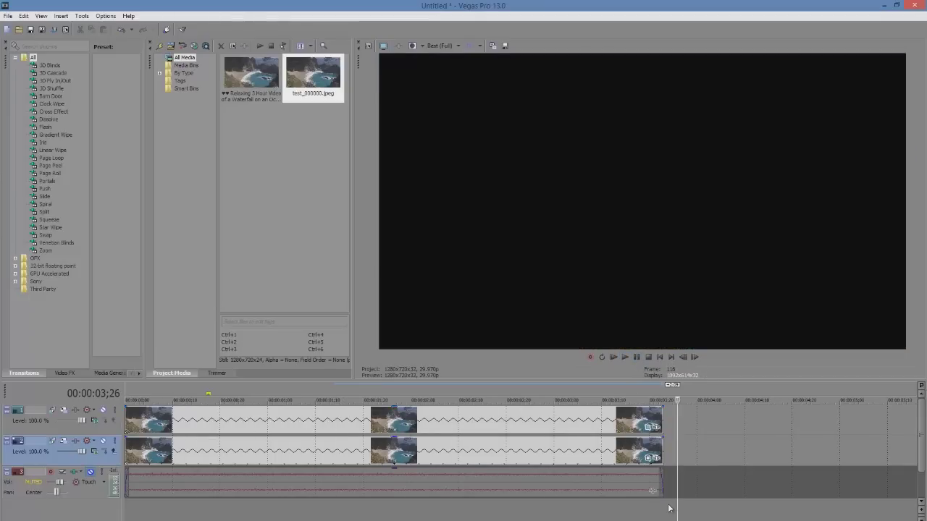
{"action": "left_click_drag", "start_coordinate": [667, 508], "coordinate": [163, 499]}
{"action": "left_click_drag", "start_coordinate": [162, 416], "coordinate": [118, 418]}
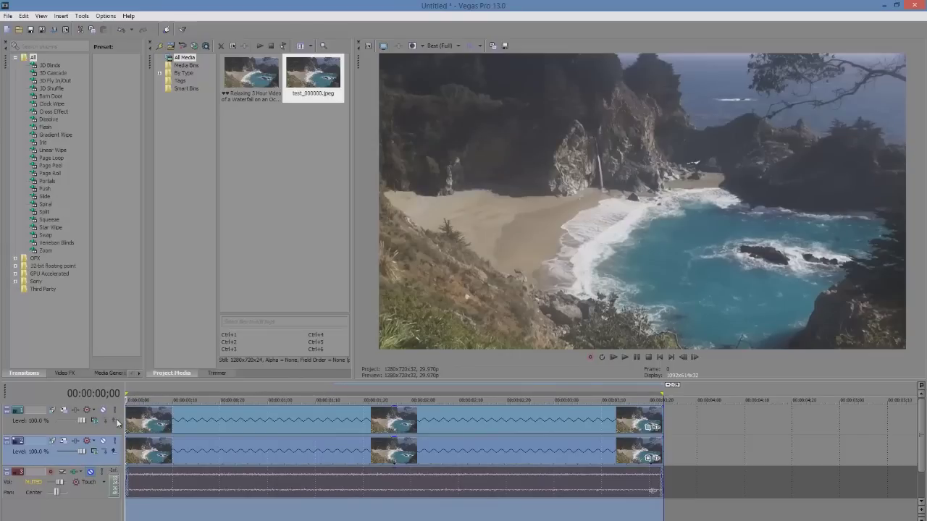
- Render the edit as a JPEG image sequence named Untitled.jpeg into the Desktop images folder
{"action": "left_click", "coordinate": [8, 16]}
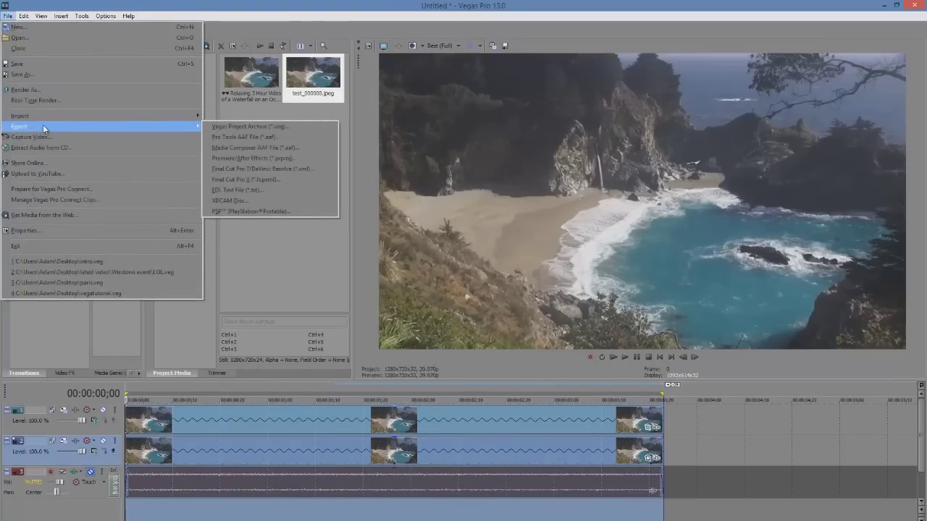
{"action": "left_click", "coordinate": [57, 91]}
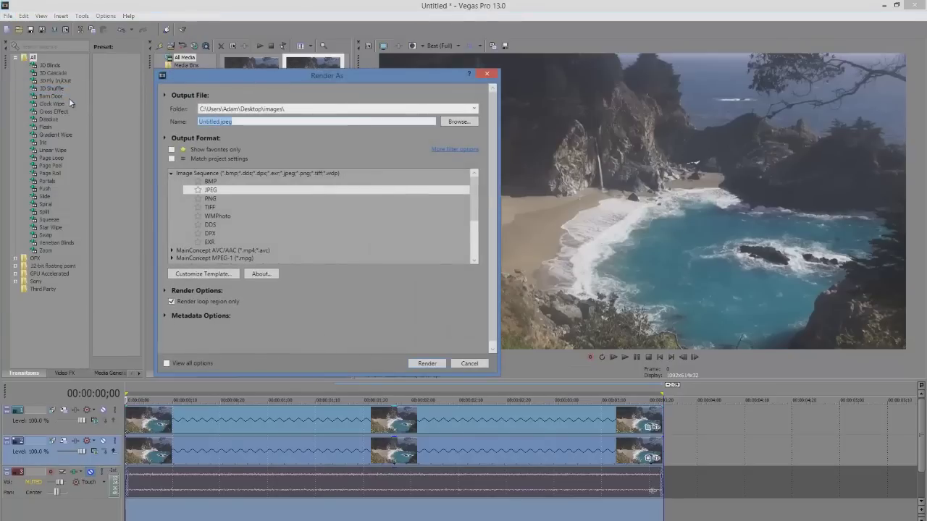
{"action": "left_click", "coordinate": [209, 174]}
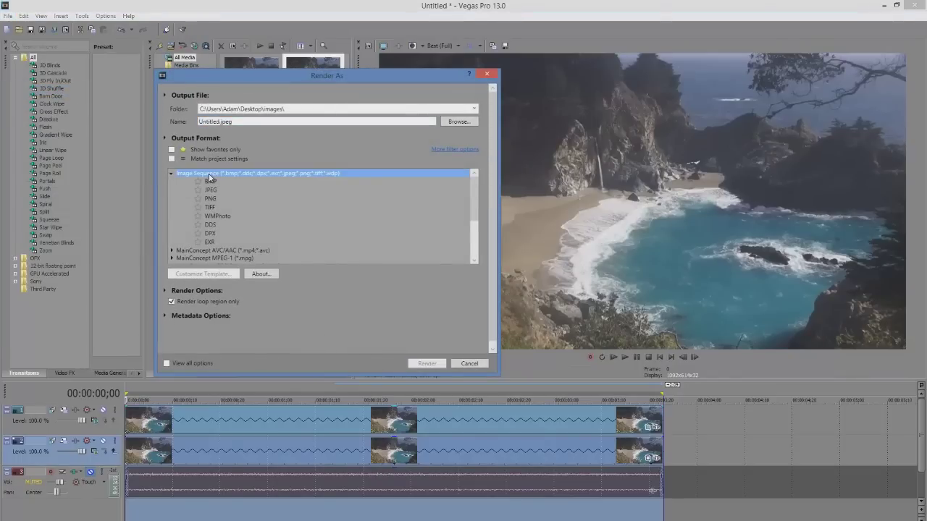
{"action": "left_click", "coordinate": [217, 190]}
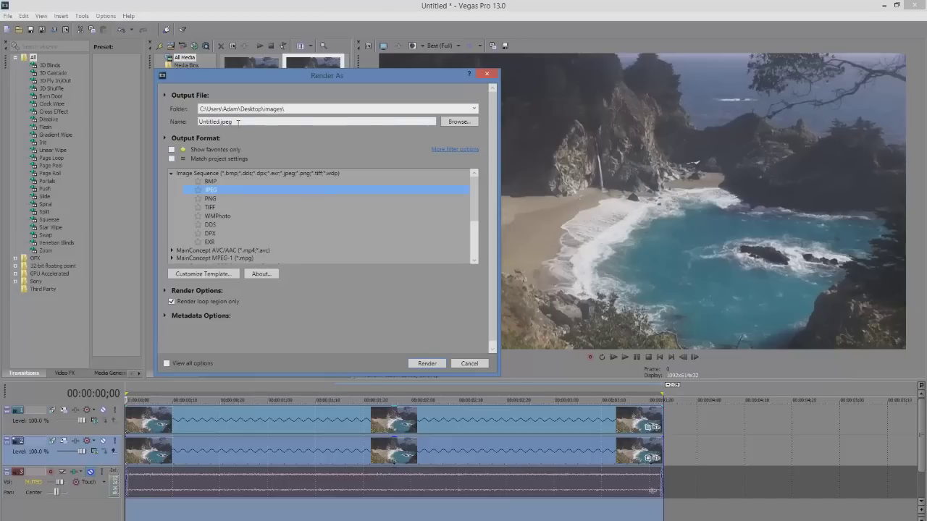
{"action": "double_click", "coordinate": [198, 120]}
{"action": "left_click", "coordinate": [215, 192]}
{"action": "left_click", "coordinate": [420, 363]}
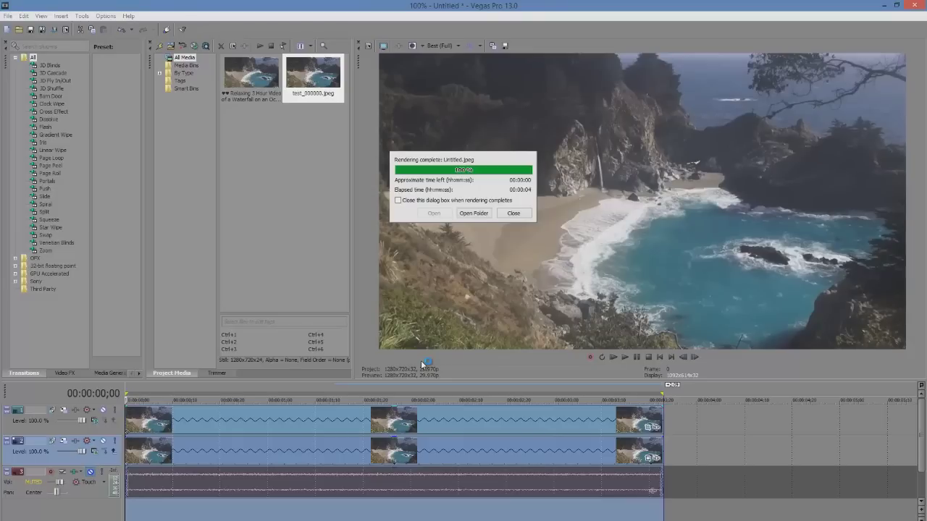
{"action": "left_click", "coordinate": [513, 213]}
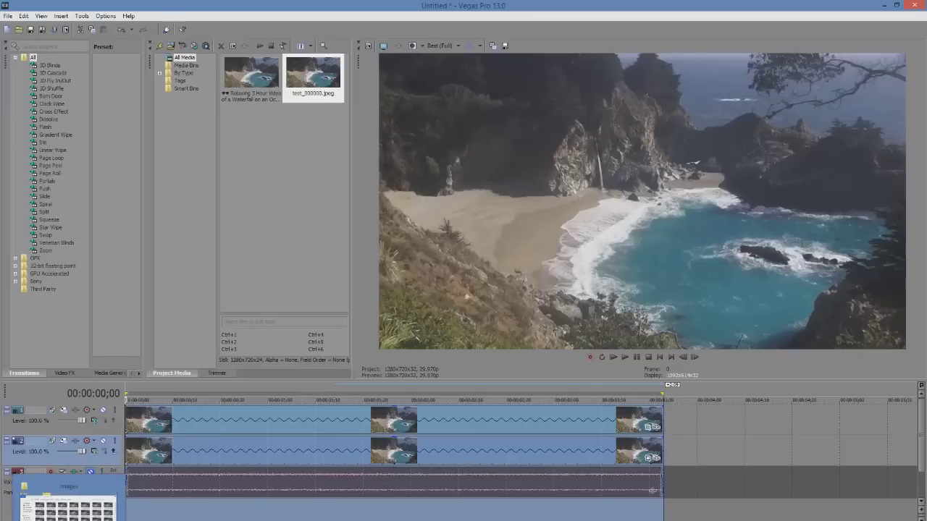
- Open the images folder, look through the rendered frames, and open Untitled_000000 in GIMP
{"action": "left_click", "coordinate": [72, 511]}
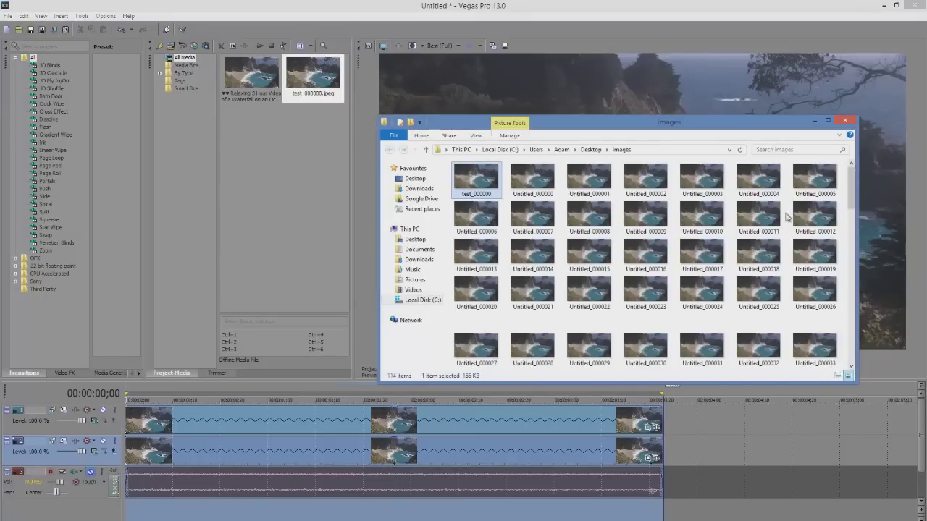
{"action": "key", "text": "Right"}
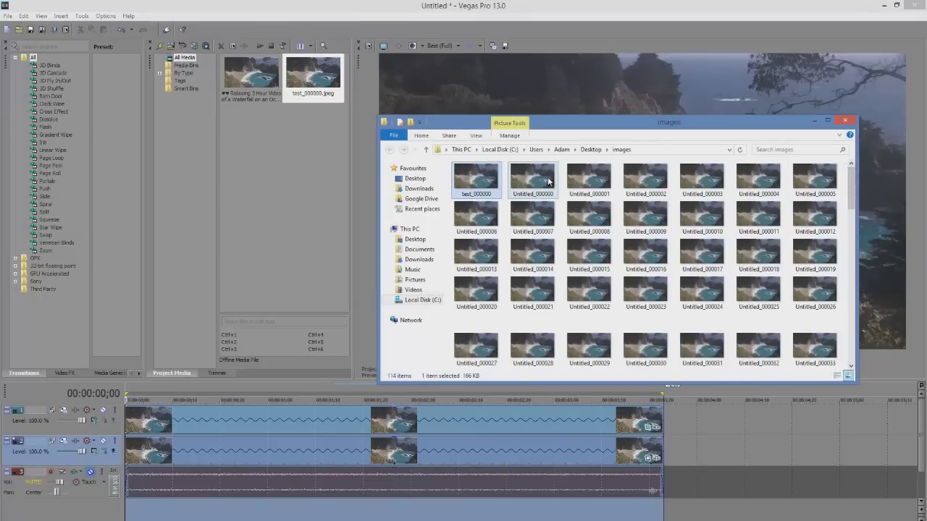
{"action": "left_click_drag", "start_coordinate": [852, 193], "coordinate": [855, 344]}
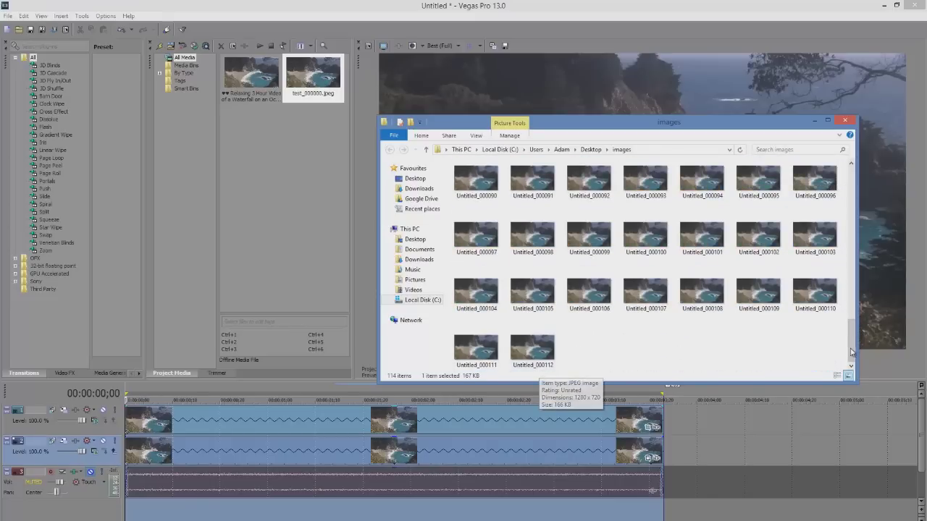
{"action": "left_click_drag", "start_coordinate": [852, 340], "coordinate": [860, 192]}
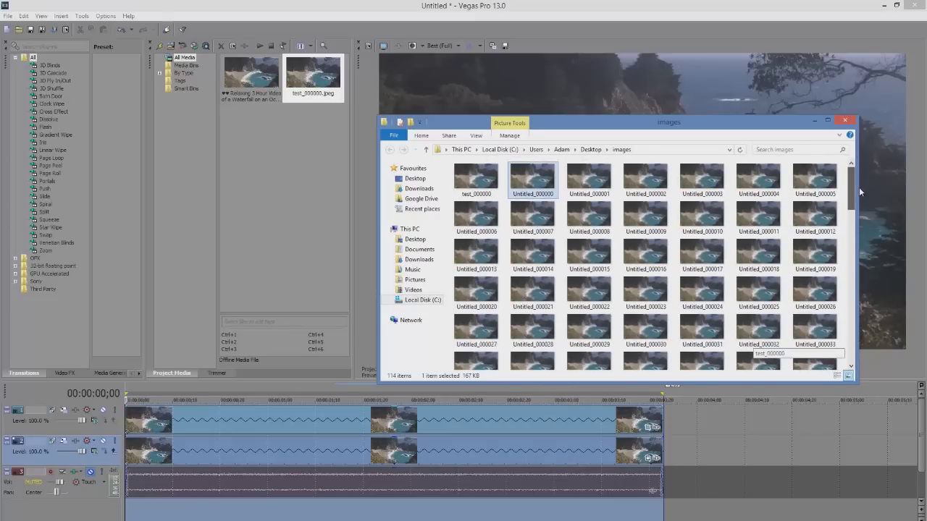
{"action": "right_click", "coordinate": [535, 182]}
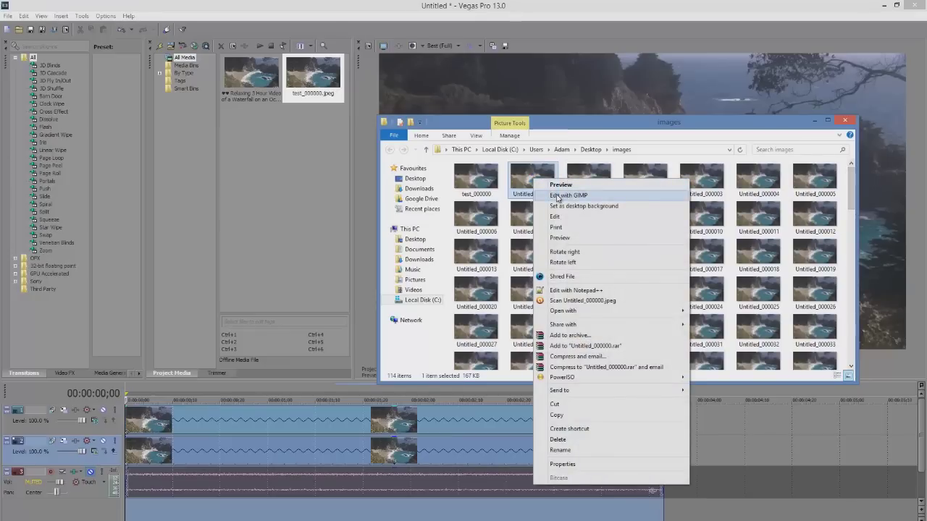
{"action": "left_click", "coordinate": [559, 197]}
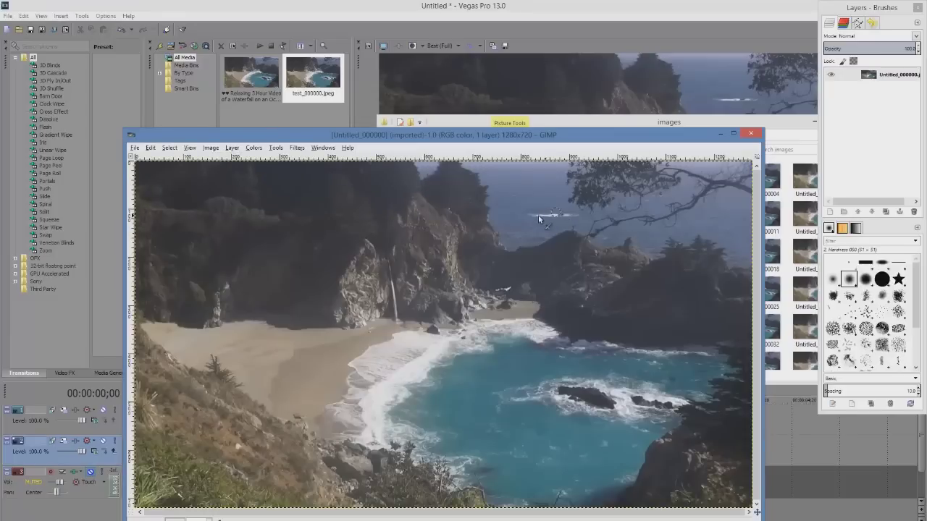
- Move the GIMP window showing Untitled_000000 higher on the screen
{"action": "left_click_drag", "start_coordinate": [532, 139], "coordinate": [514, 34]}
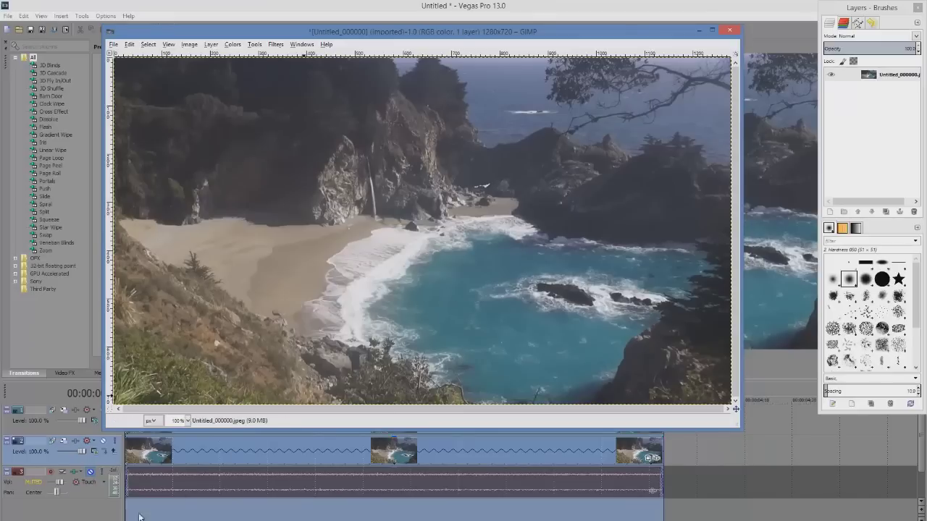
- Drag frames Untitled_000000 through Untitled_000112 from the images folder into GIMP as layers
{"action": "key", "text": "alt+Tab"}
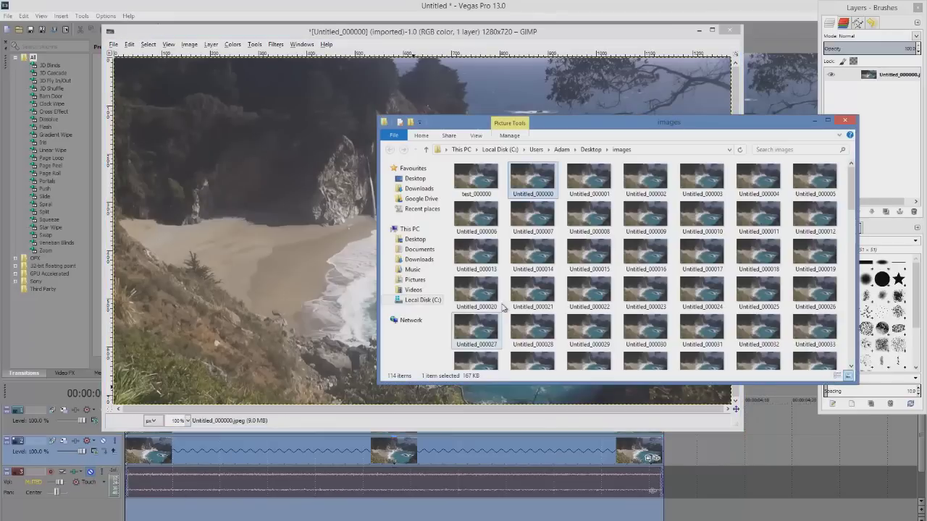
{"action": "left_click_drag", "start_coordinate": [849, 184], "coordinate": [832, 344]}
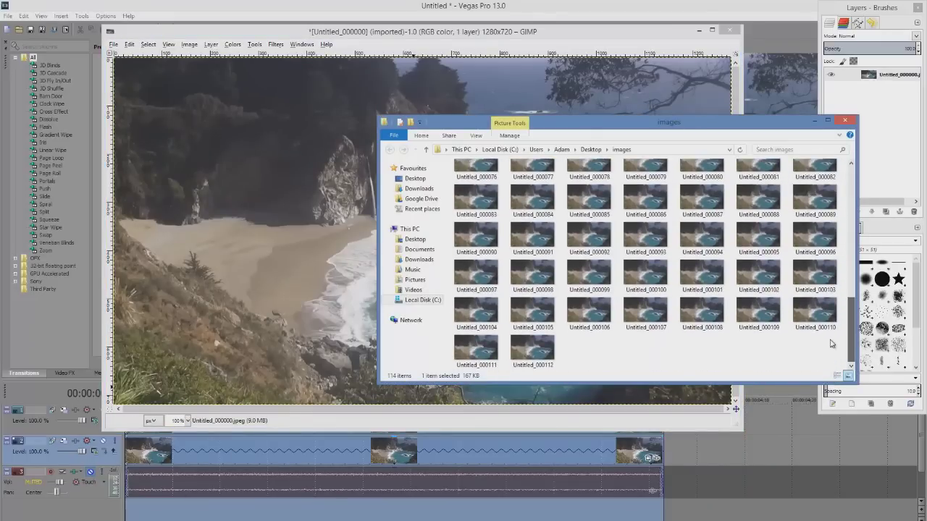
{"action": "left_click", "coordinate": [521, 360], "text": "shift"}
{"action": "left_click_drag", "start_coordinate": [853, 329], "coordinate": [852, 170]}
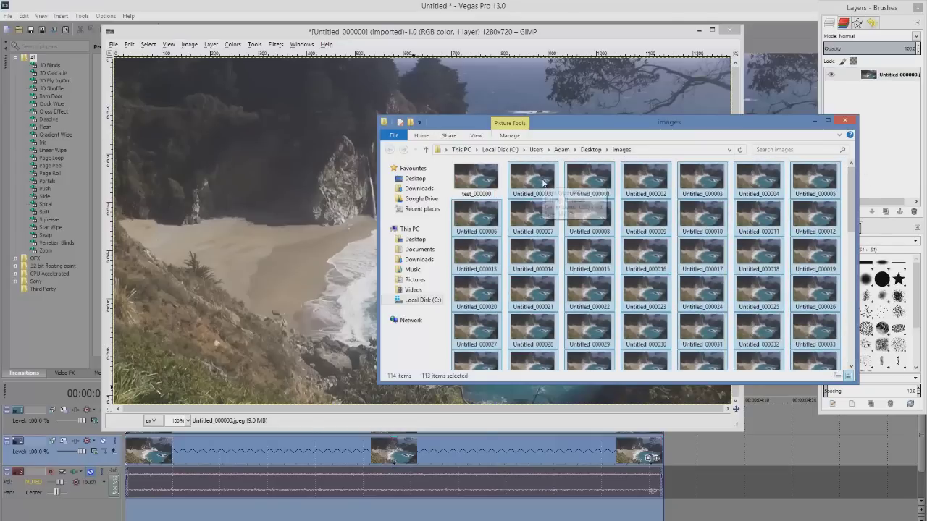
{"action": "left_click_drag", "start_coordinate": [543, 183], "coordinate": [636, 71]}
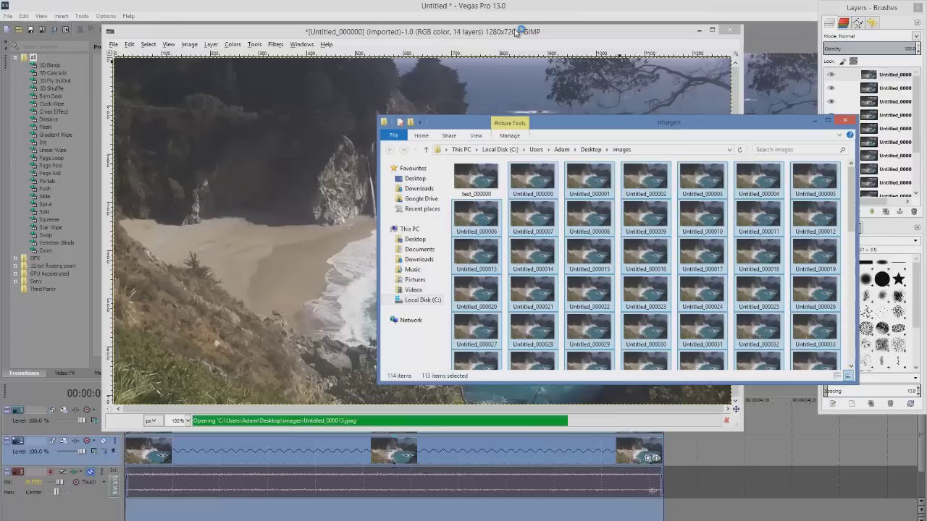
{"action": "left_click", "coordinate": [516, 31]}
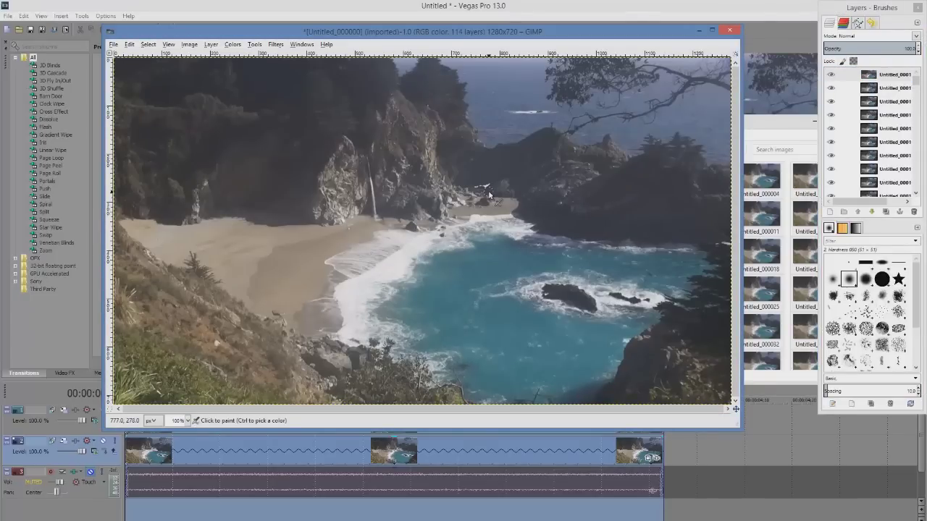
- Convert the layered image to indexed mode with an optimum 255-colour palette and no dithering
{"action": "left_click", "coordinate": [189, 45]}
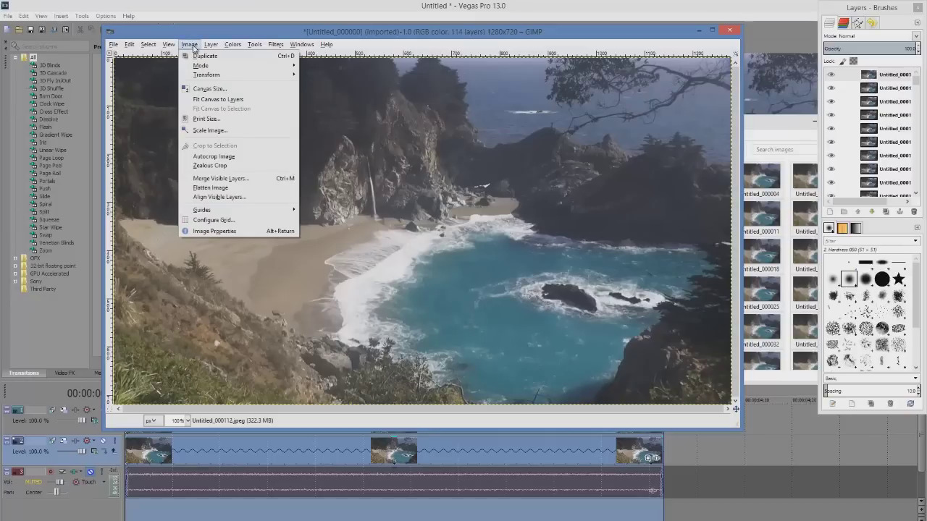
{"action": "mouse_move", "coordinate": [203, 67]}
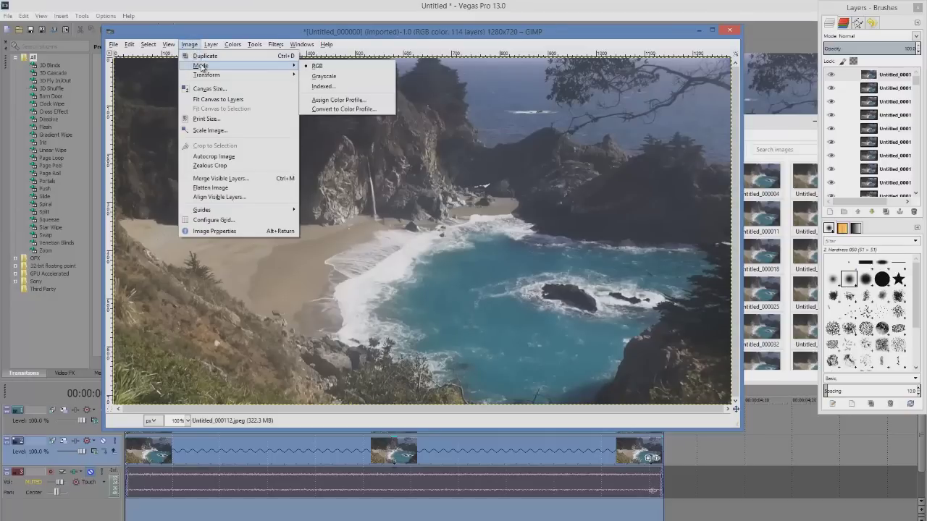
{"action": "left_click", "coordinate": [323, 89]}
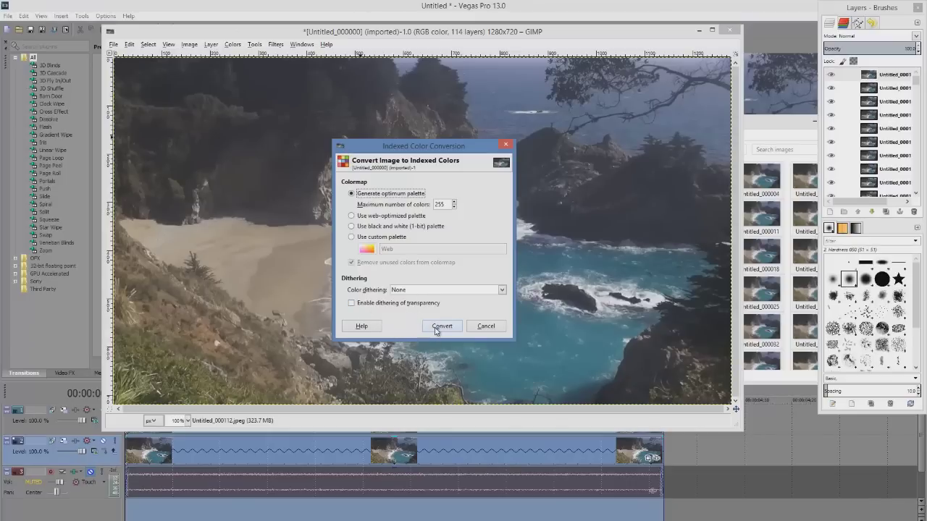
{"action": "left_click", "coordinate": [438, 327]}
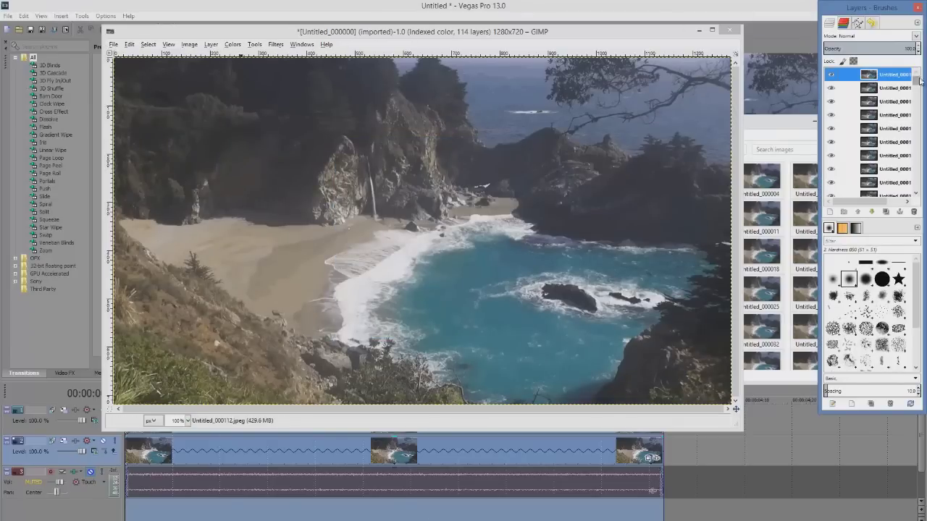
{"action": "mouse_move", "coordinate": [918, 81]}
{"action": "left_mouse_down"}
{"action": "mouse_move", "coordinate": [917, 183]}
{"action": "mouse_move", "coordinate": [918, 78]}
{"action": "left_mouse_up"}
- Export the image under the name testing.gif into the images folder
{"action": "left_click", "coordinate": [113, 44]}
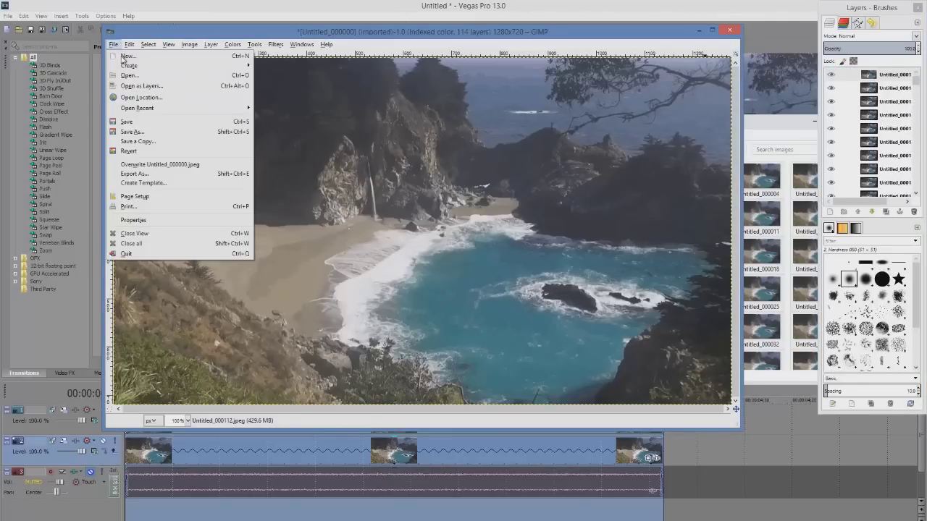
{"action": "left_click", "coordinate": [179, 174]}
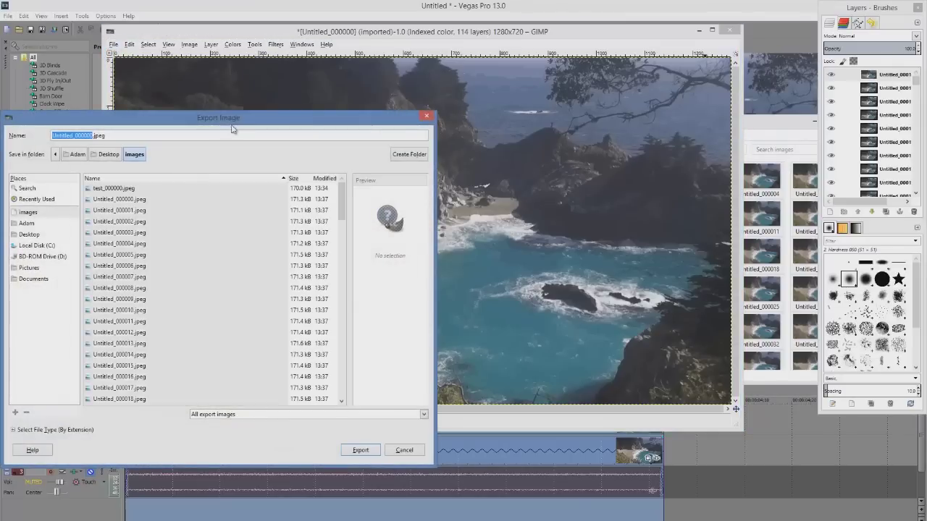
{"action": "left_click_drag", "start_coordinate": [234, 123], "coordinate": [409, 92]}
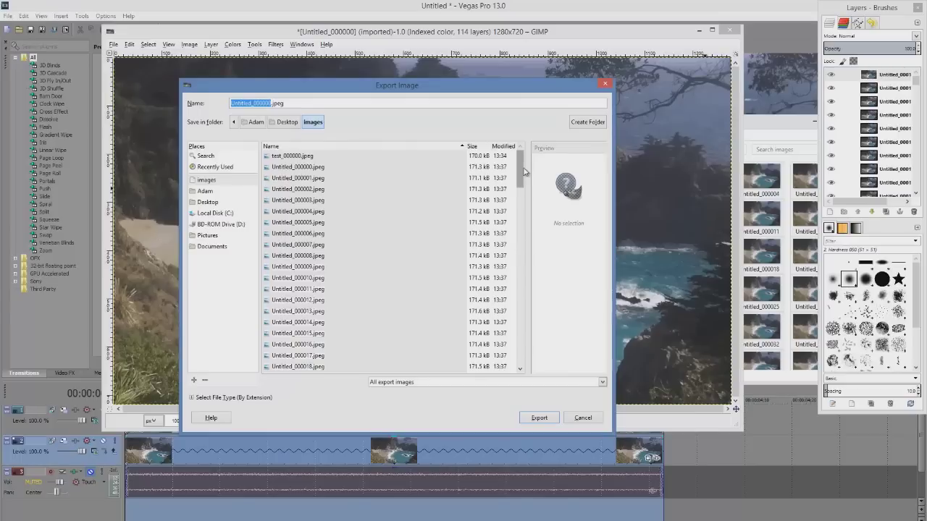
{"action": "left_click", "coordinate": [323, 106]}
{"action": "key", "text": "BackSpace"}
{"action": "key", "text": "BackSpace"}
{"action": "key", "text": "BackSpace"}
{"action": "key", "text": "BackSpace"}
{"action": "key", "text": "BackSpace"}
{"action": "key", "text": "BackSpace"}
{"action": "key", "text": "BackSpace"}
{"action": "key", "text": "BackSpace"}
{"action": "key", "text": "BackSpace"}
{"action": "key", "text": "BackSpace"}
{"action": "key", "text": "BackSpace"}
{"action": "key", "text": "BackSpace"}
{"action": "key", "text": "BackSpace"}
{"action": "key", "text": "BackSpace"}
{"action": "key", "text": "BackSpace"}
{"action": "key", "text": "BackSpace"}
{"action": "key", "text": "BackSpace"}
{"action": "key", "text": "BackSpace"}
{"action": "key", "text": "BackSpace"}
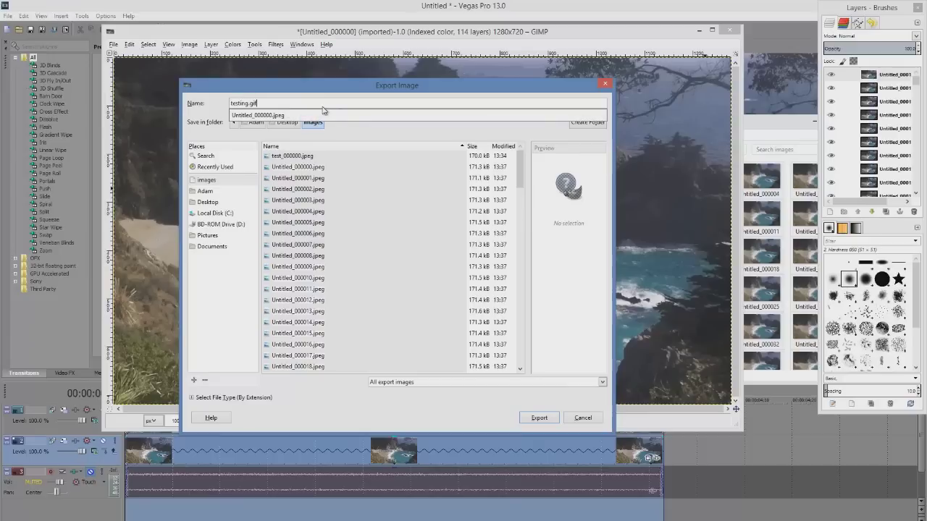
{"action": "key", "text": "Return"}
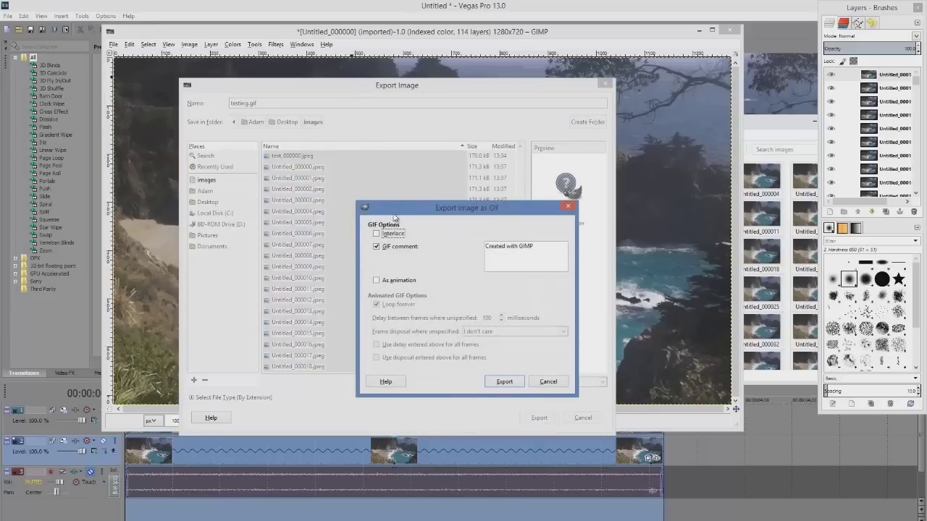
- Turn on As animation with Loop forever and finish exporting testing.gif
{"action": "left_click", "coordinate": [394, 283]}
{"action": "left_click", "coordinate": [394, 282]}
{"action": "left_click", "coordinate": [394, 282]}
{"action": "left_click", "coordinate": [394, 282]}
{"action": "left_click", "coordinate": [394, 283]}
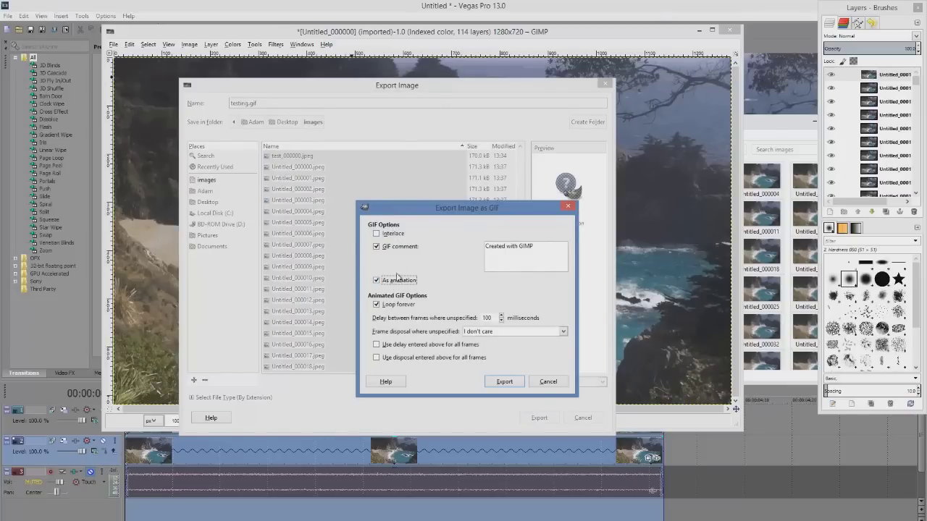
{"action": "left_click", "coordinate": [500, 381]}
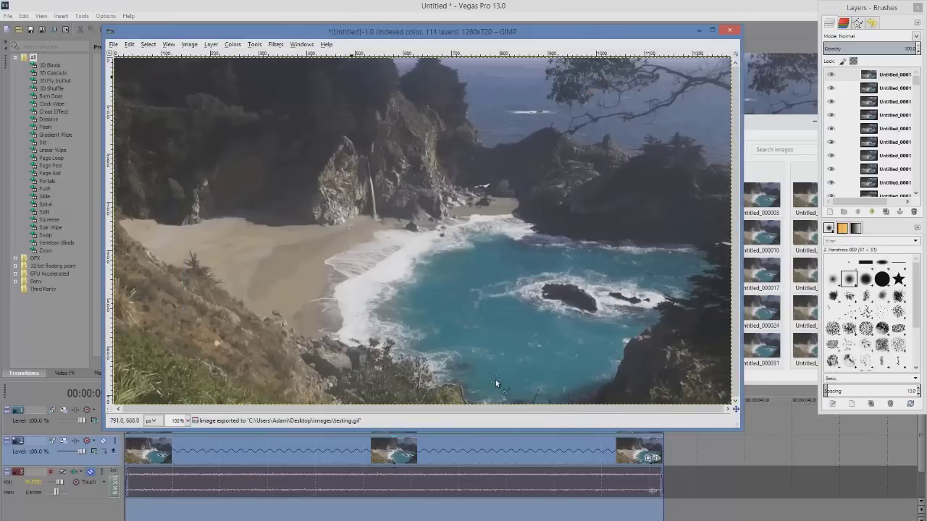
- Open the 36.6 MB testing.gif from the images folder in Google Chrome
{"action": "key", "text": "alt+Tab"}
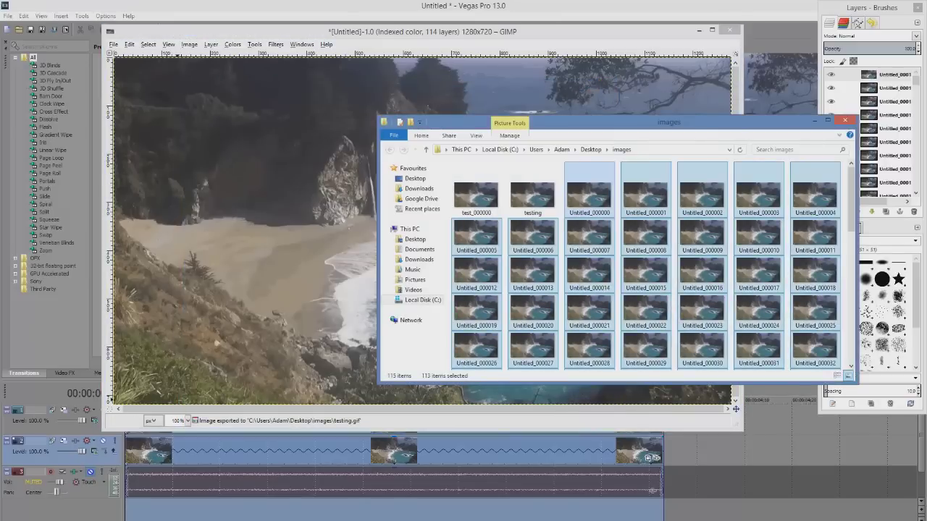
{"action": "left_click", "coordinate": [536, 210]}
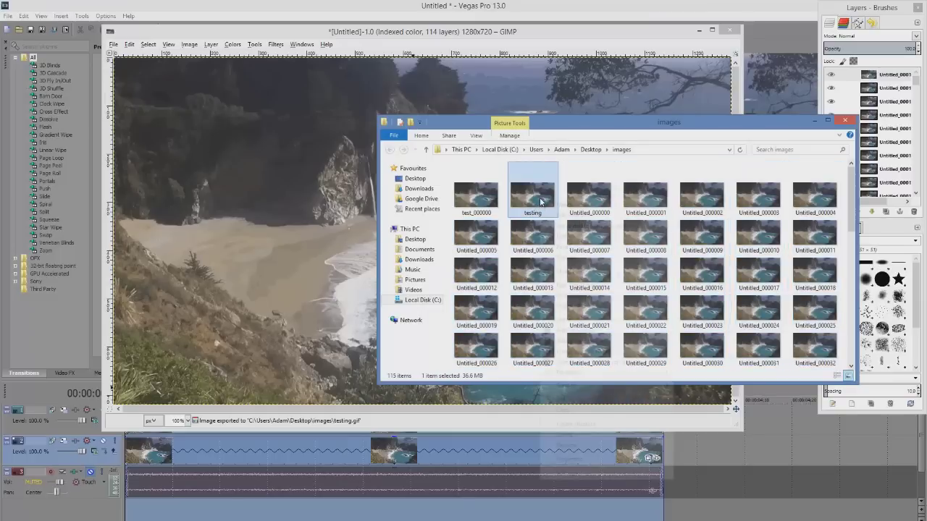
{"action": "right_click", "coordinate": [540, 202]}
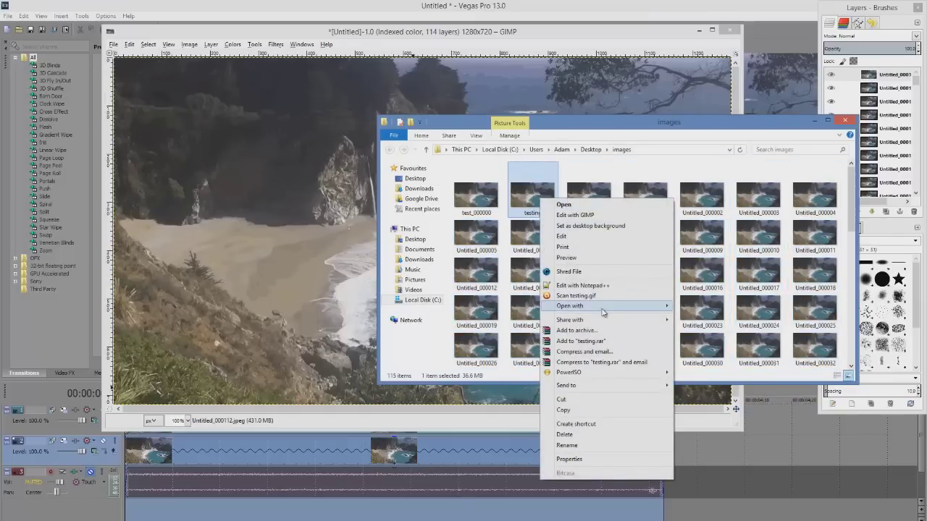
{"action": "mouse_move", "coordinate": [662, 311]}
{"action": "left_click", "coordinate": [694, 330]}
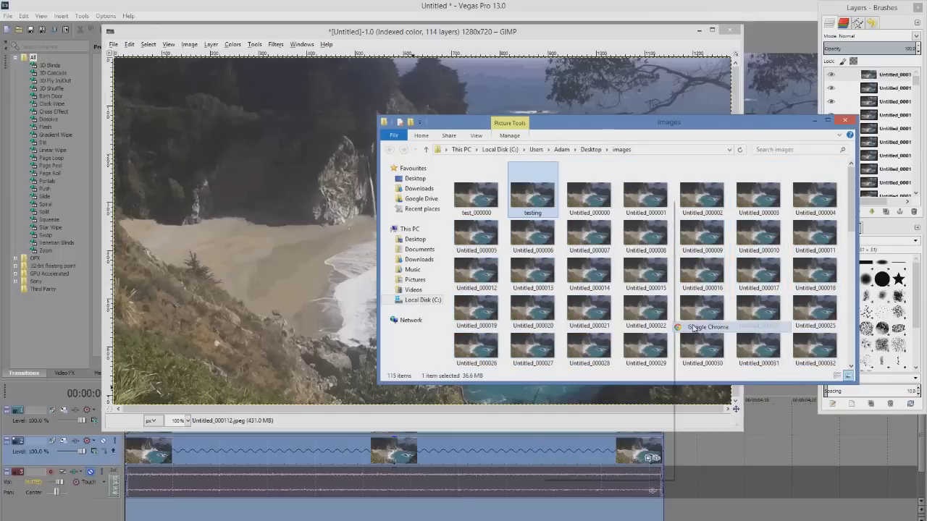